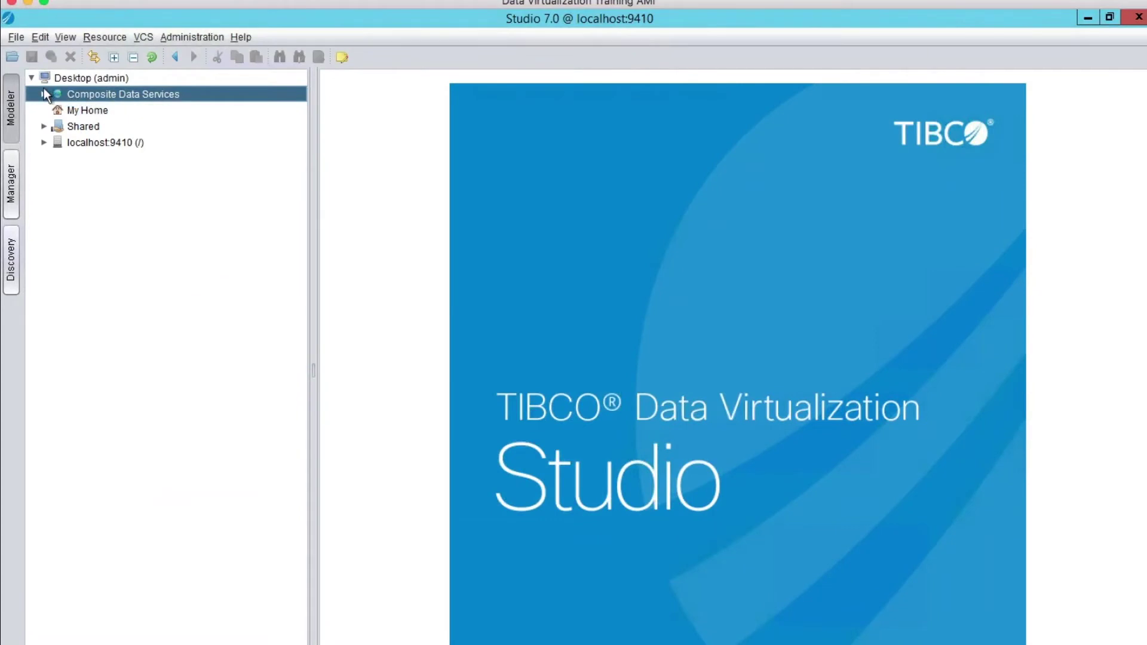
Expand Composite Data Services > Databases and open the IntroDemo published database.
left_click(43, 93)
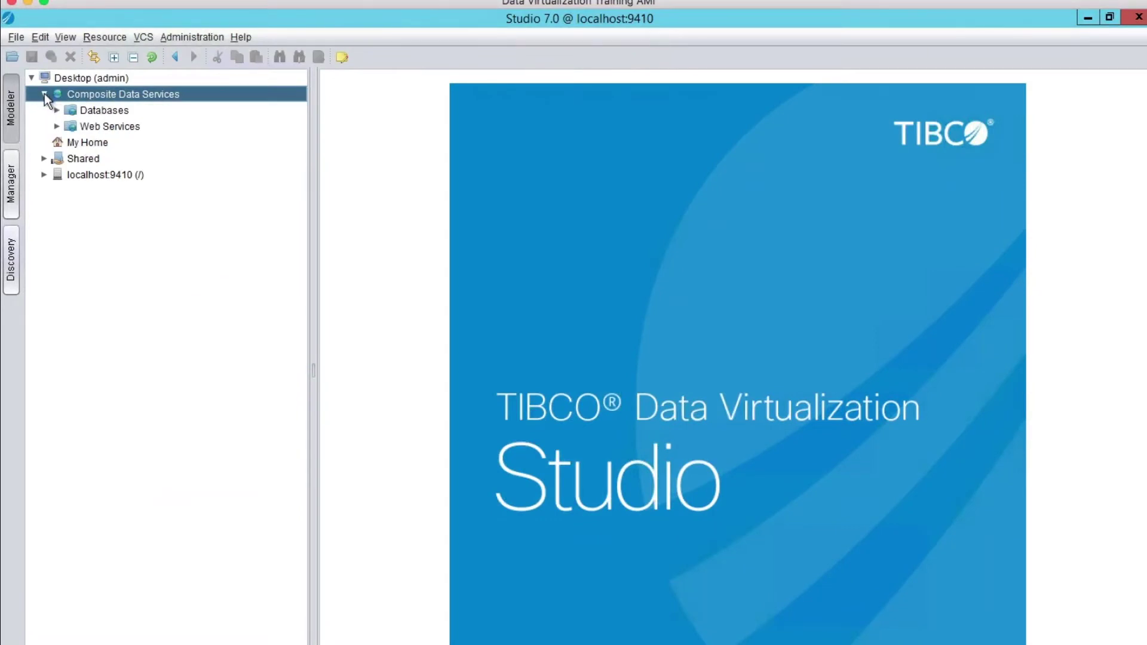
left_click(57, 110)
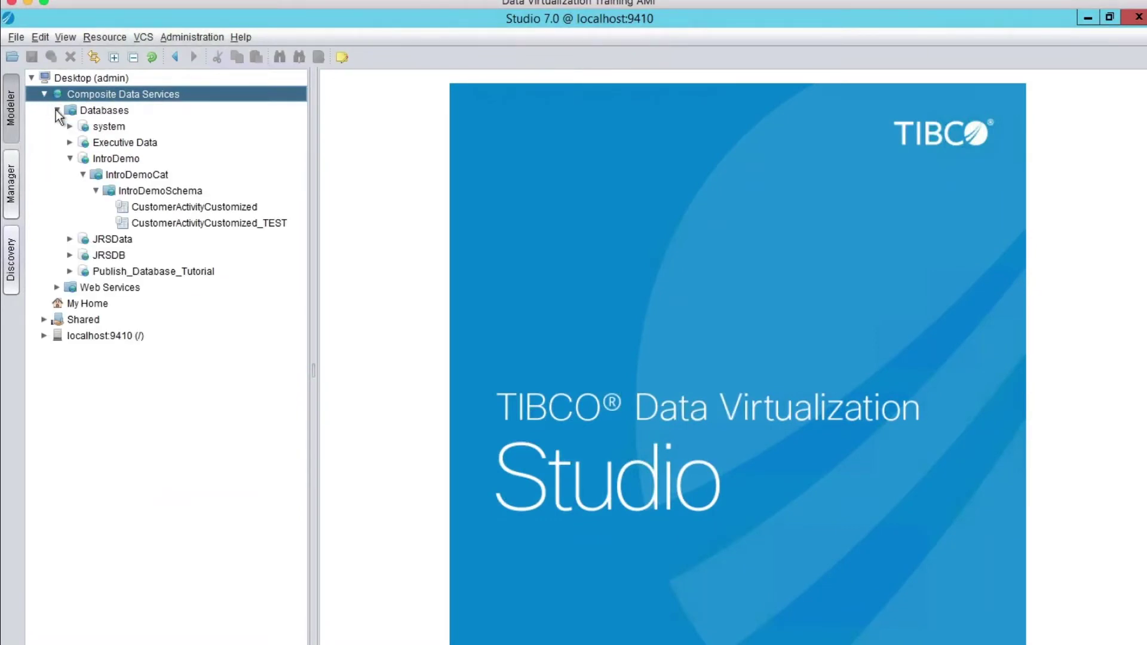
left_click(110, 158)
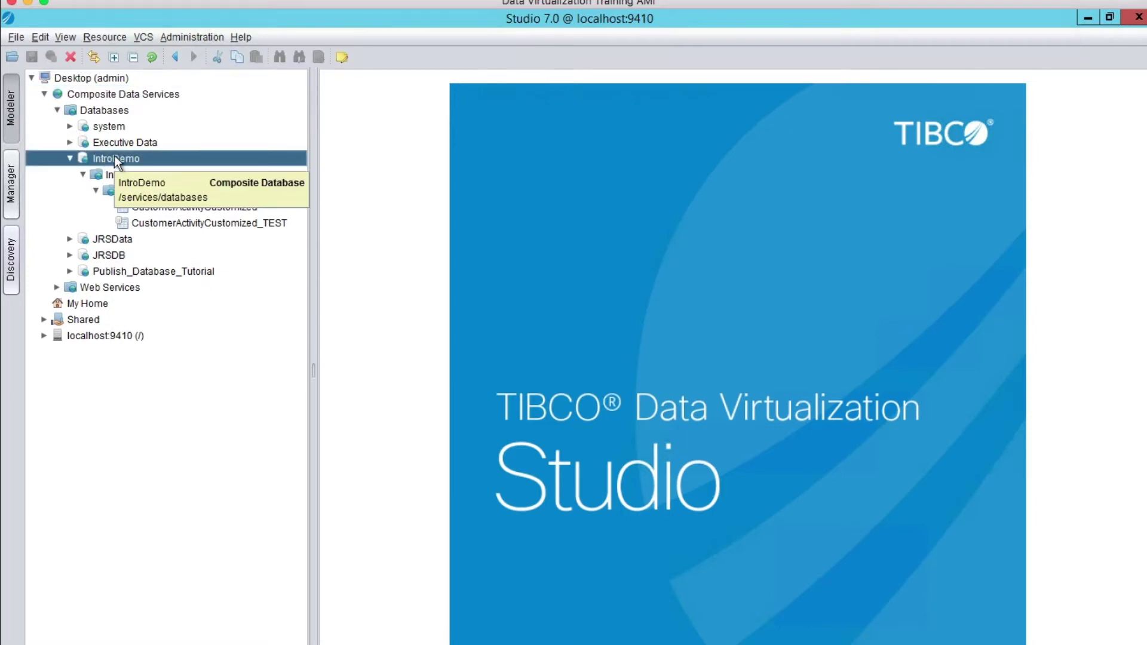
right_click(114, 159)
left_click(136, 176)
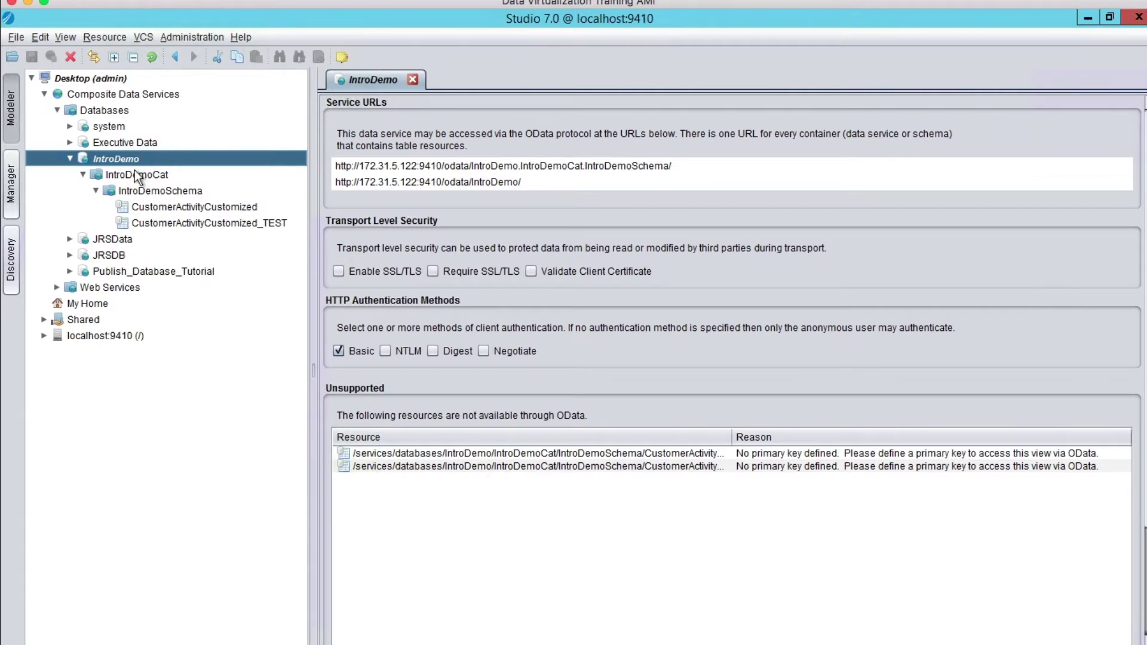
Open the CustomerActivityCustomized view in IntroDemoSchema and show its first 50 result rows.
left_click(124, 177)
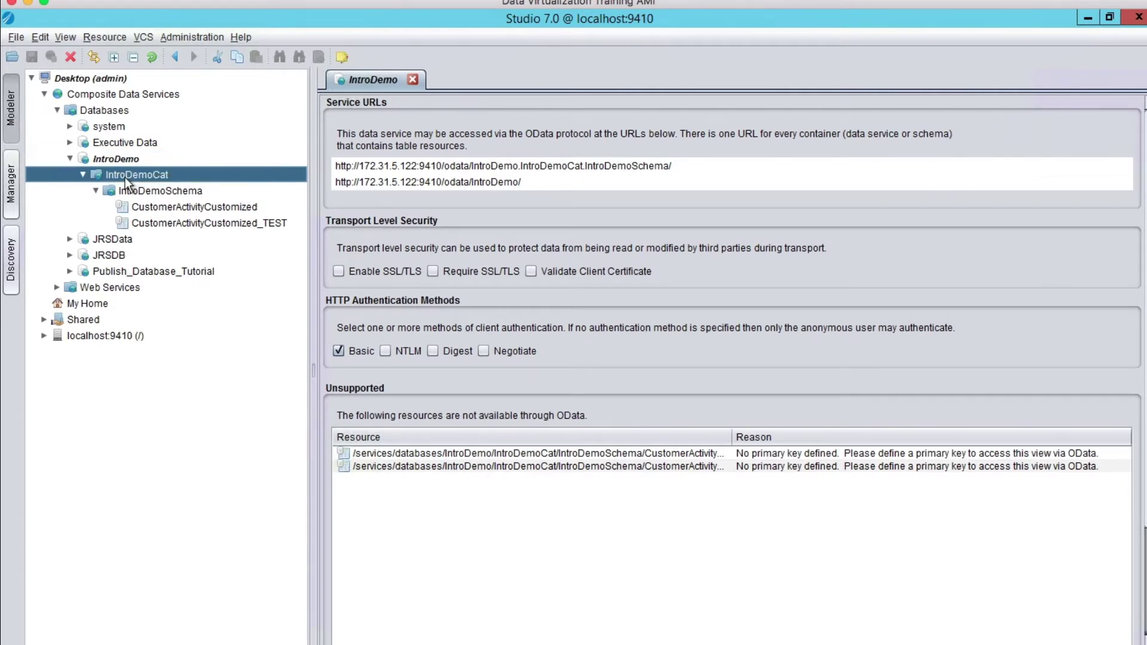
left_click(136, 191)
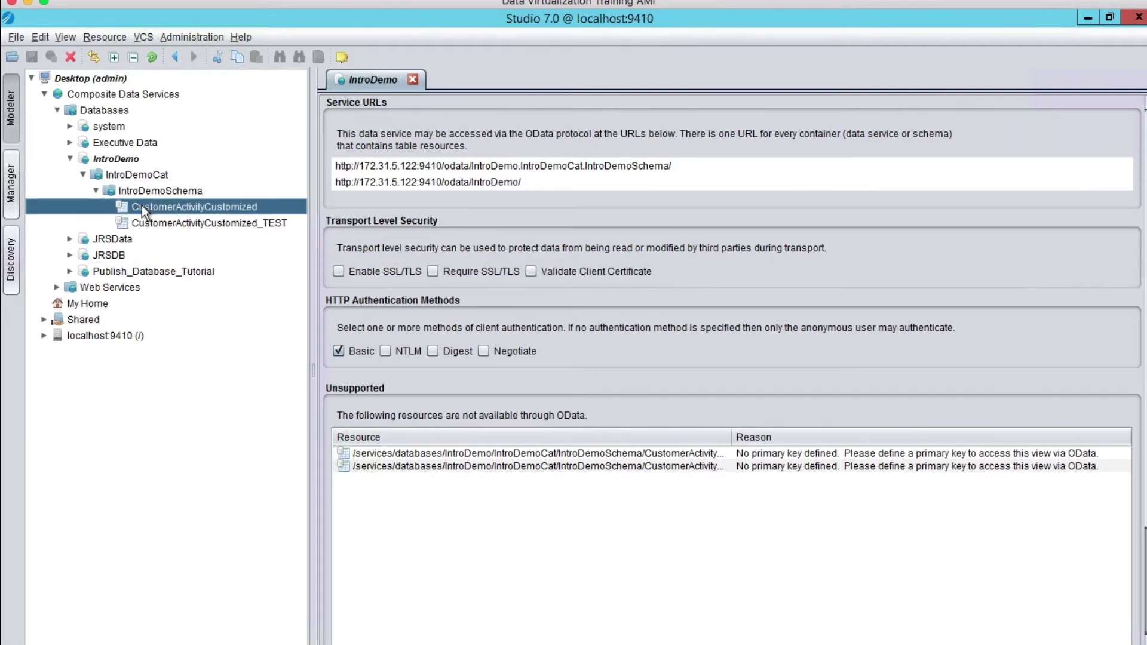
right_click(141, 207)
left_click(162, 225)
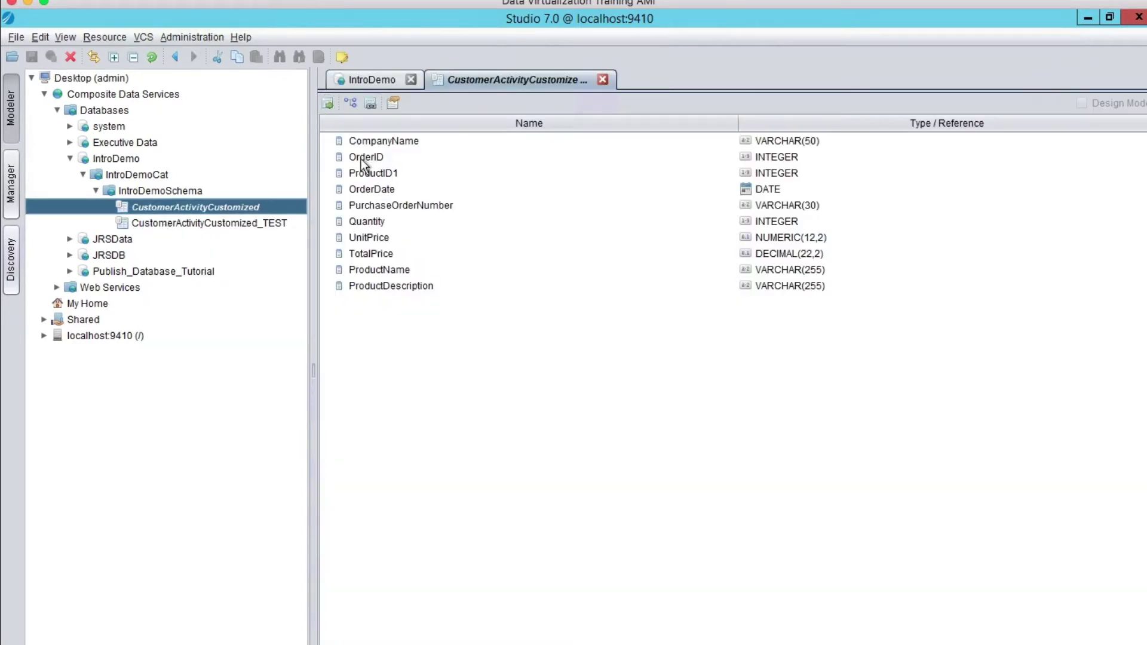
left_click(325, 103)
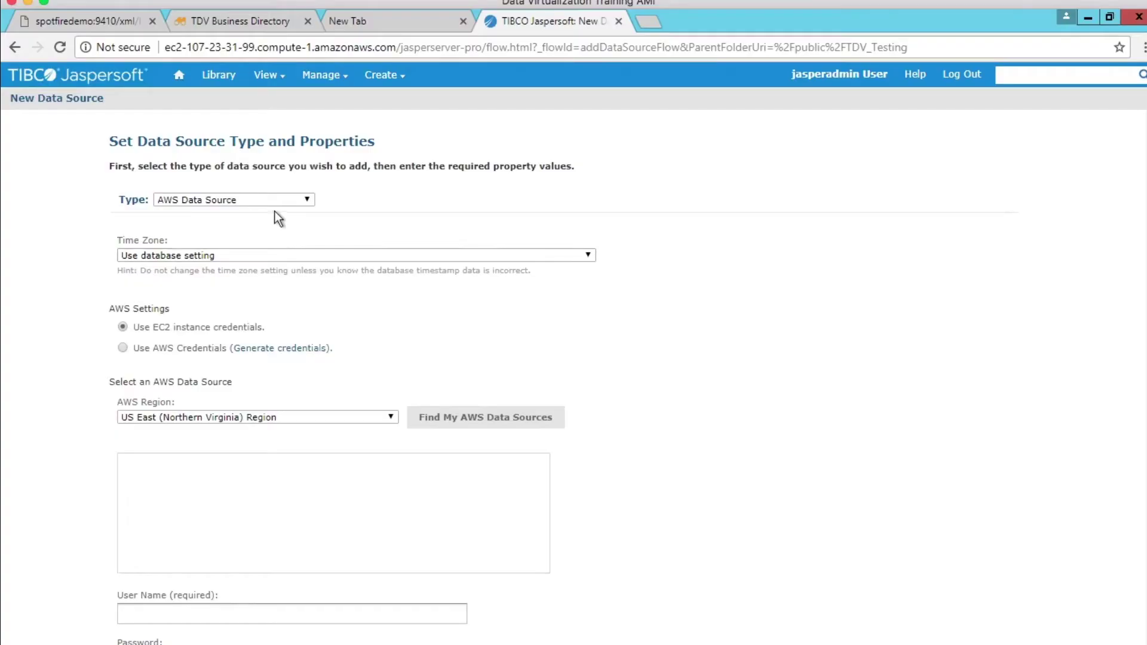
left_click(272, 202)
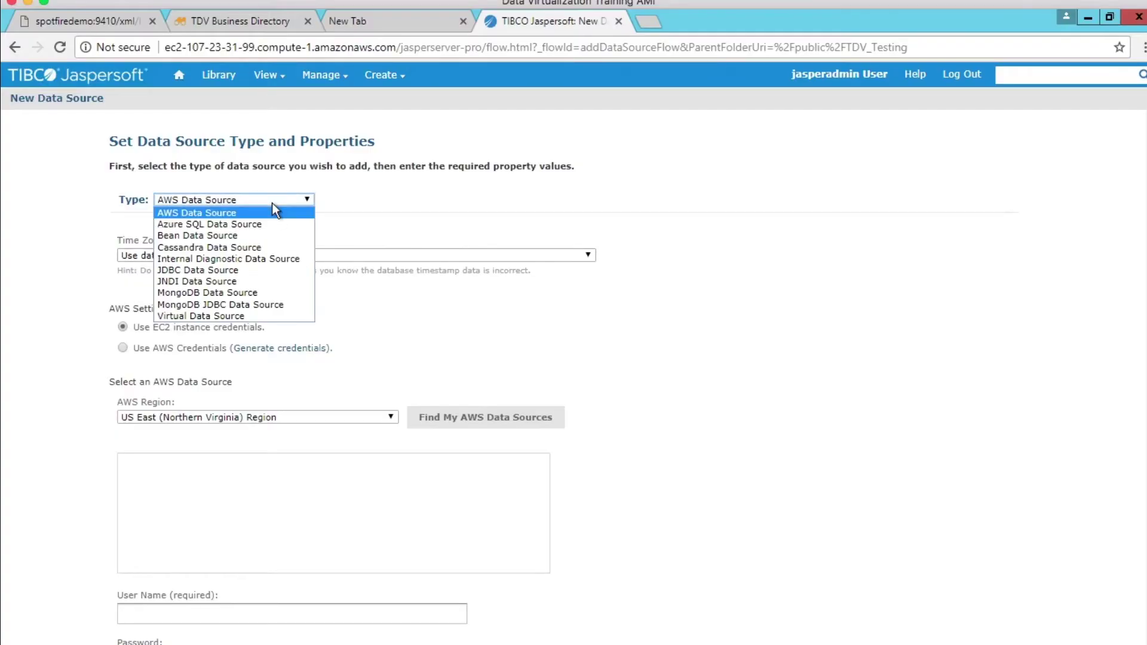
Make it a JDBC Data Source using the Composite driver and the pasted TDV JDBC URL.
left_click(199, 271)
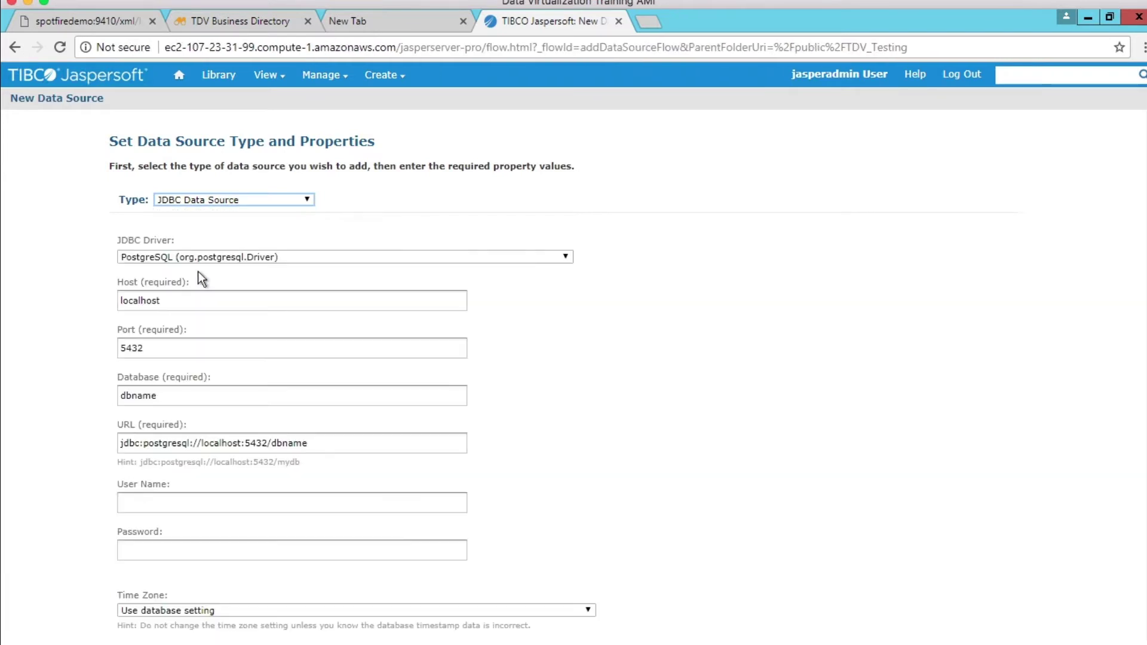
left_click(210, 258)
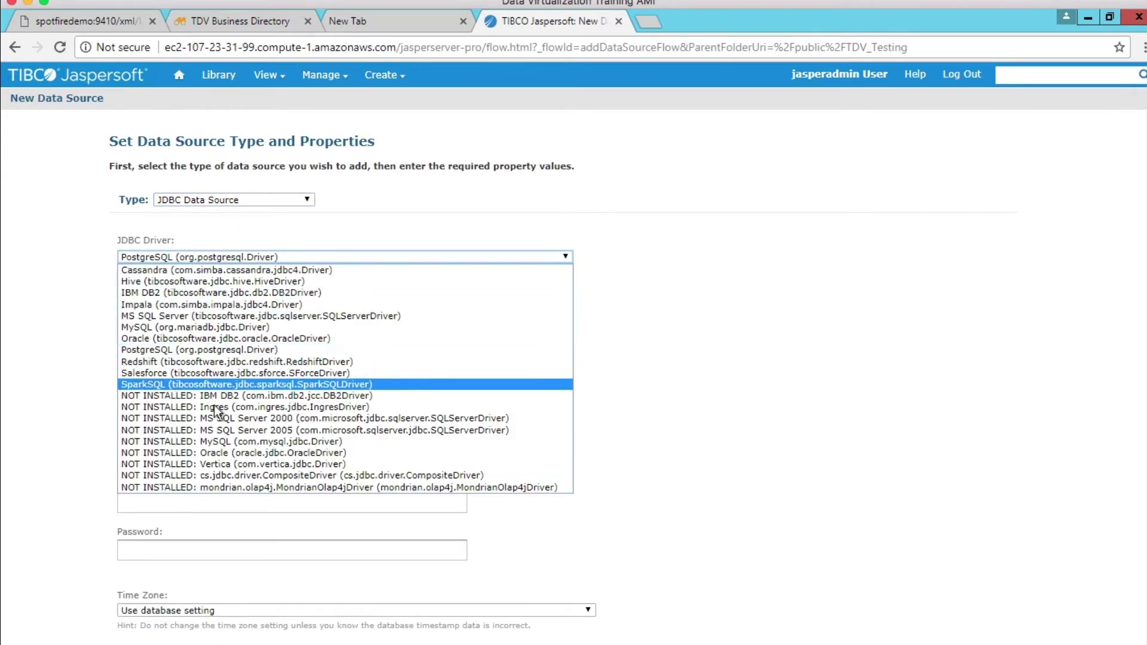
left_click(332, 474)
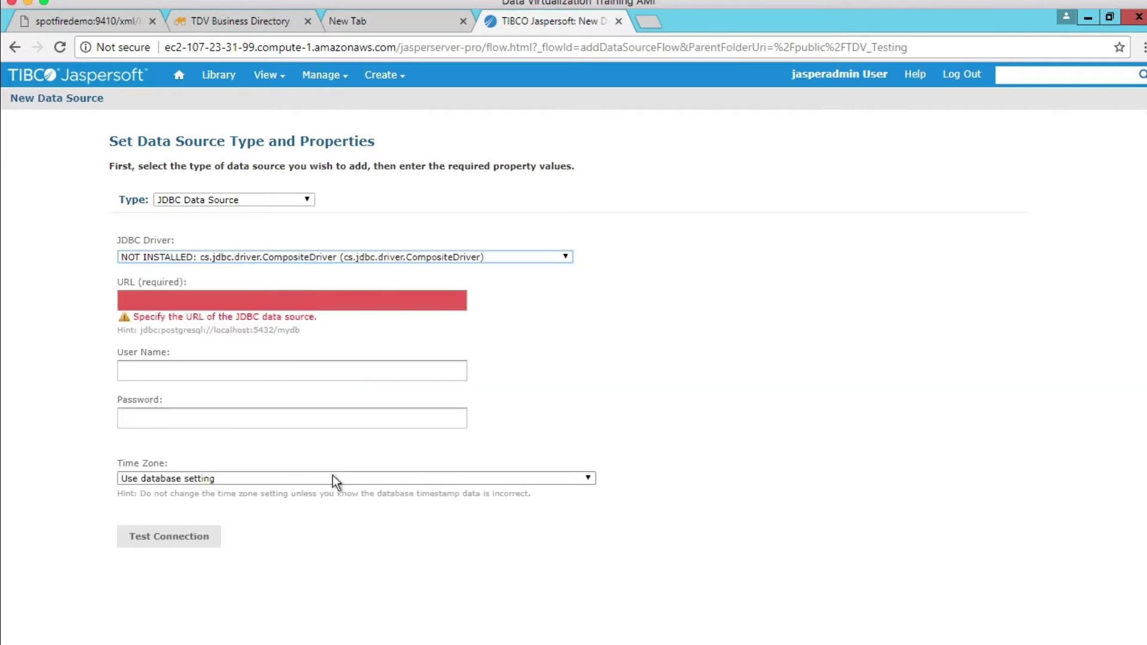
left_click(147, 299)
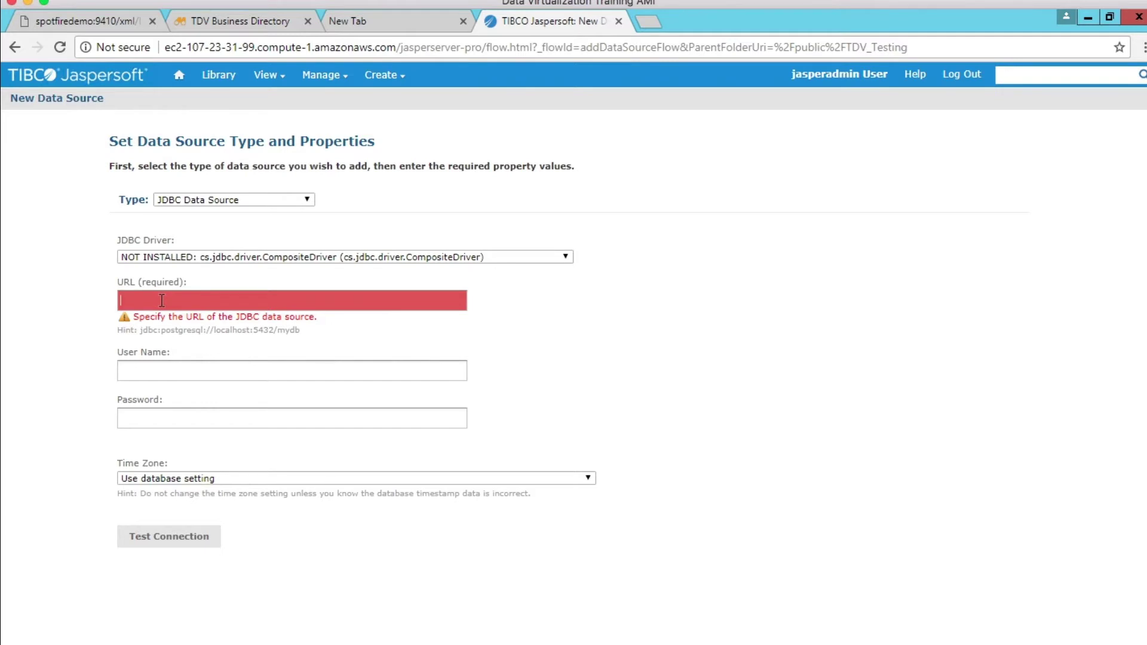
key("ctrl+v")
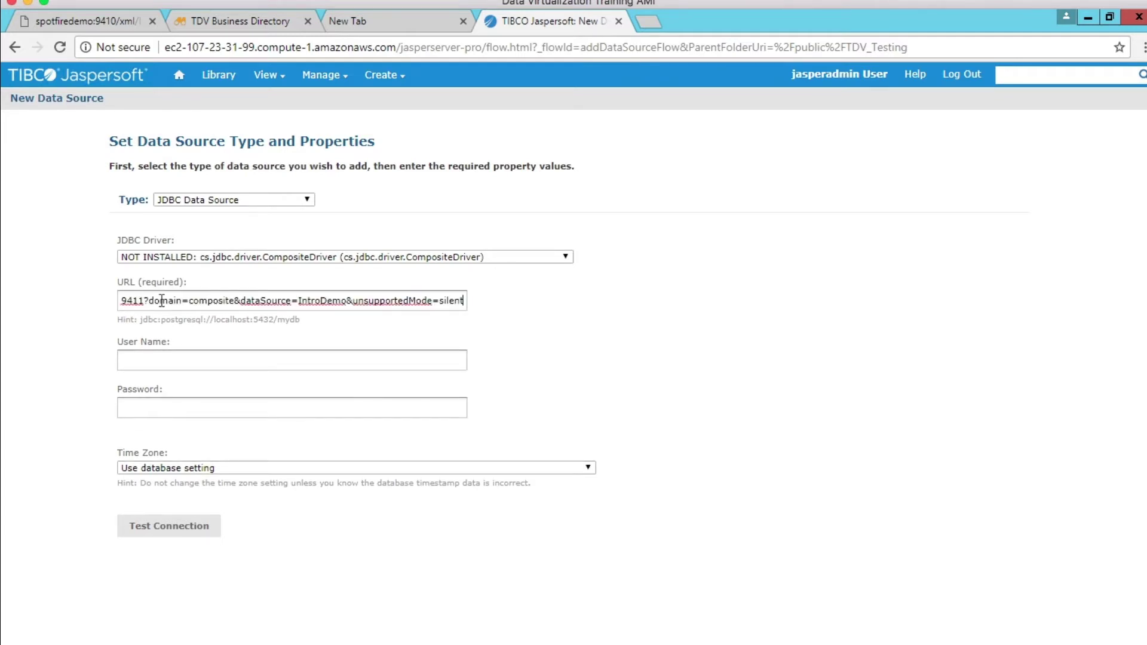
Enter the TDV user name and password, then test the connection successfully.
left_click(147, 357)
type("admin")
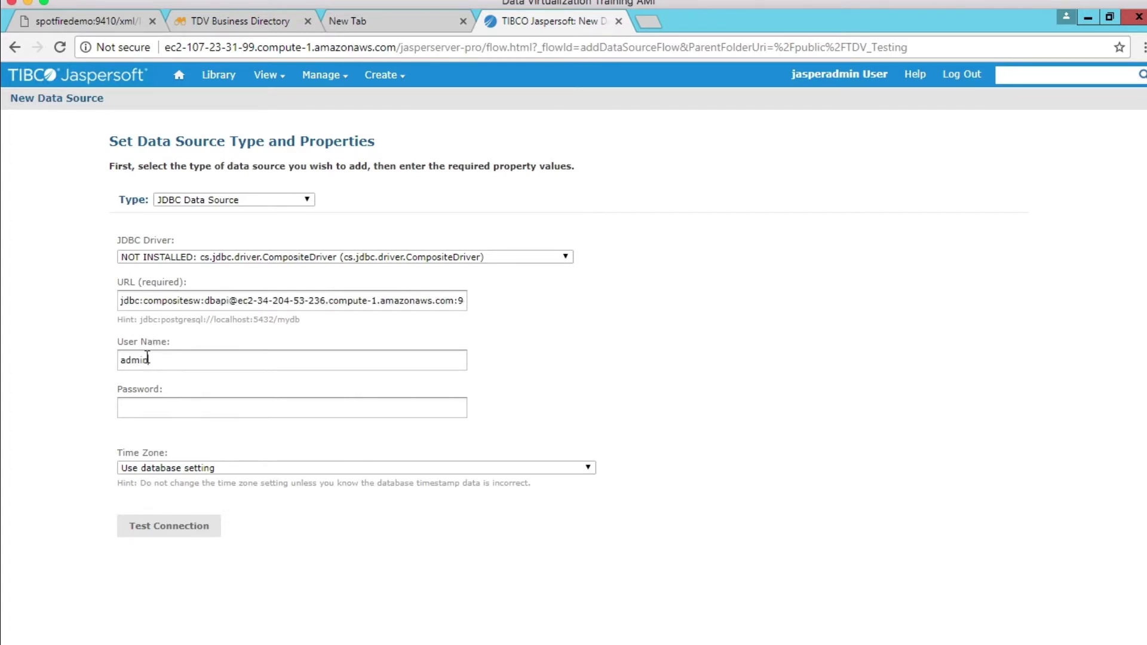
key("Tab")
type("admin")
left_click(153, 533)
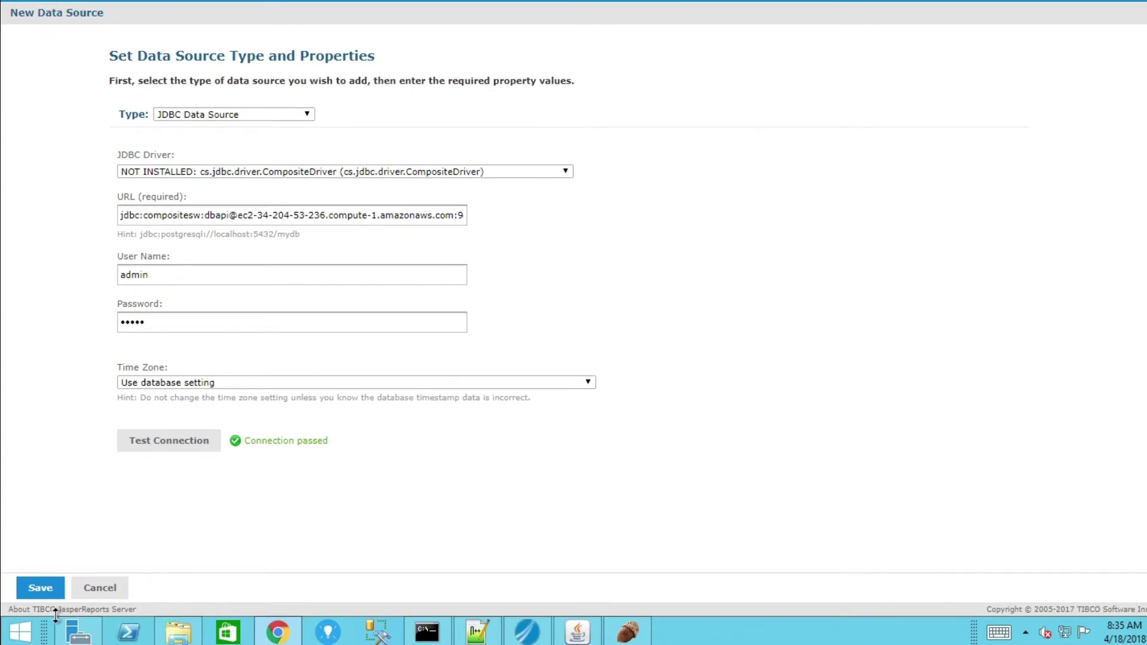
Save the data source as 'TDV Intro Demo Data Source' in the TDV Testing folder.
left_click(40, 589)
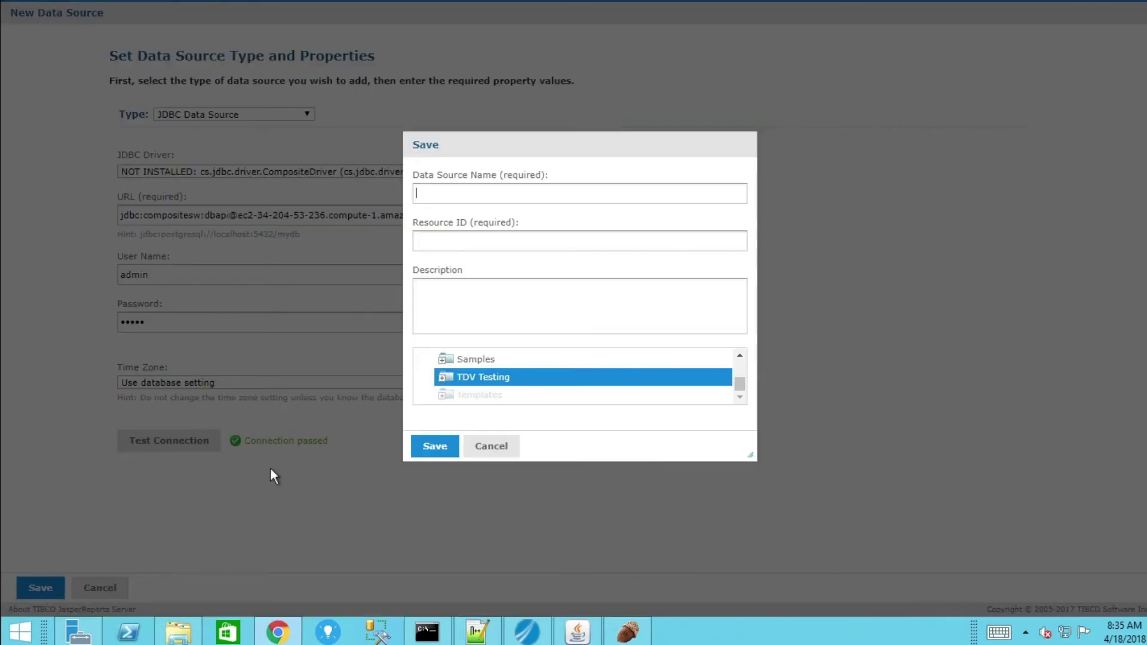
type("TDV Intro Demo")
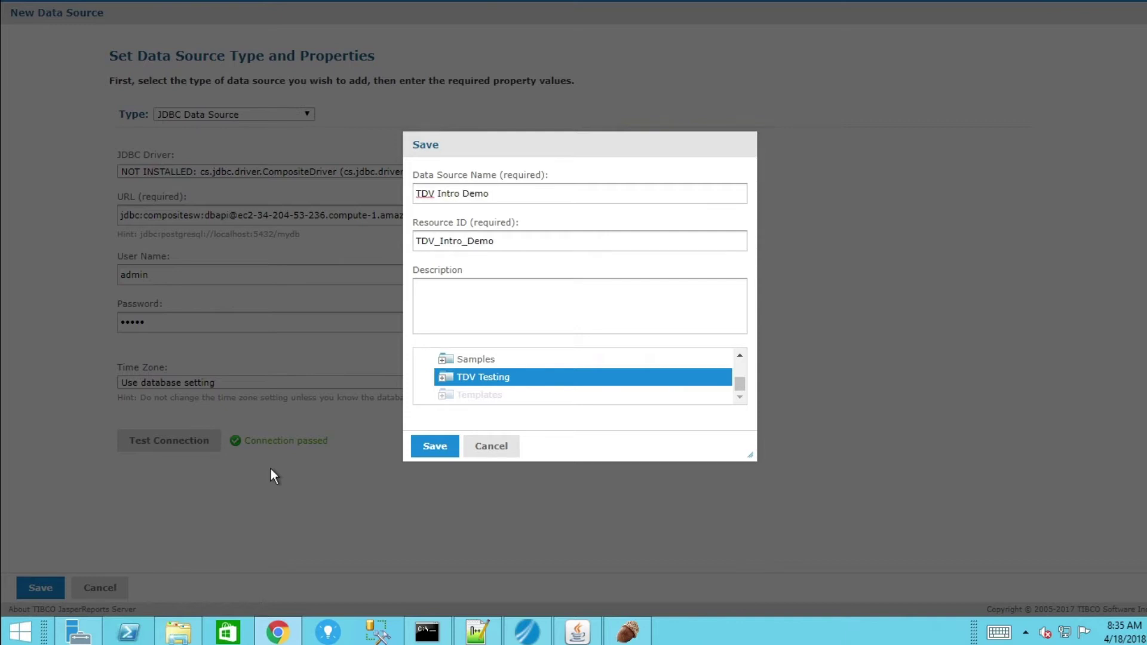
type(" Data Source")
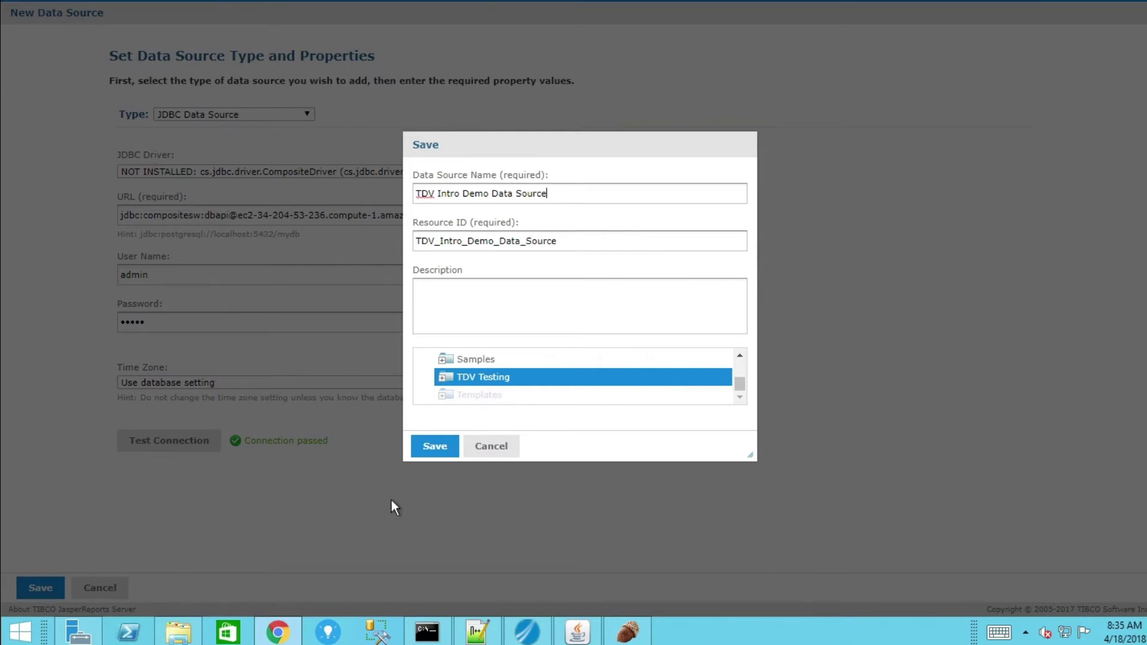
Confirm saving the data source in TDV Testing and add a new Domain resource there.
left_click(435, 446)
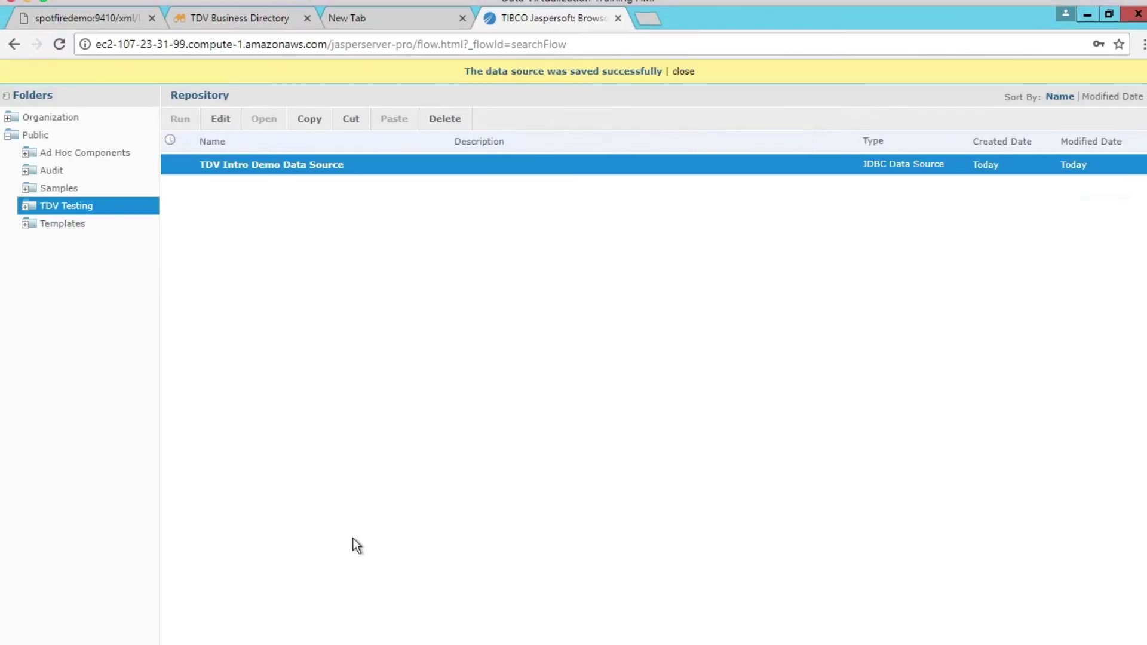
right_click(99, 210)
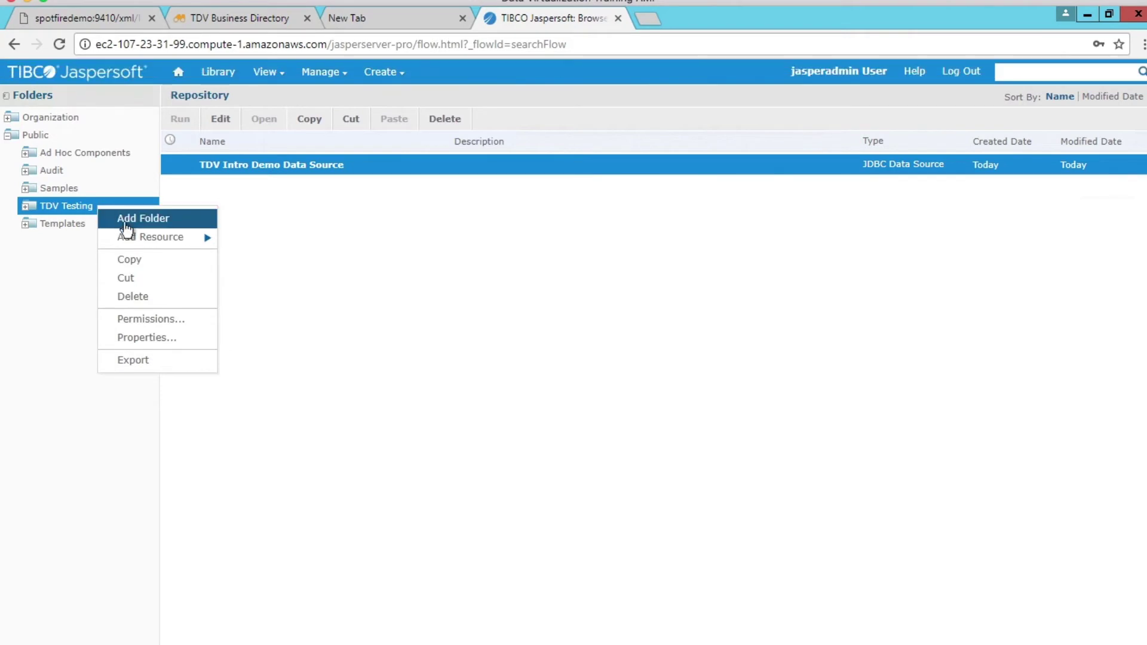
mouse_move(179, 237)
left_click(260, 279)
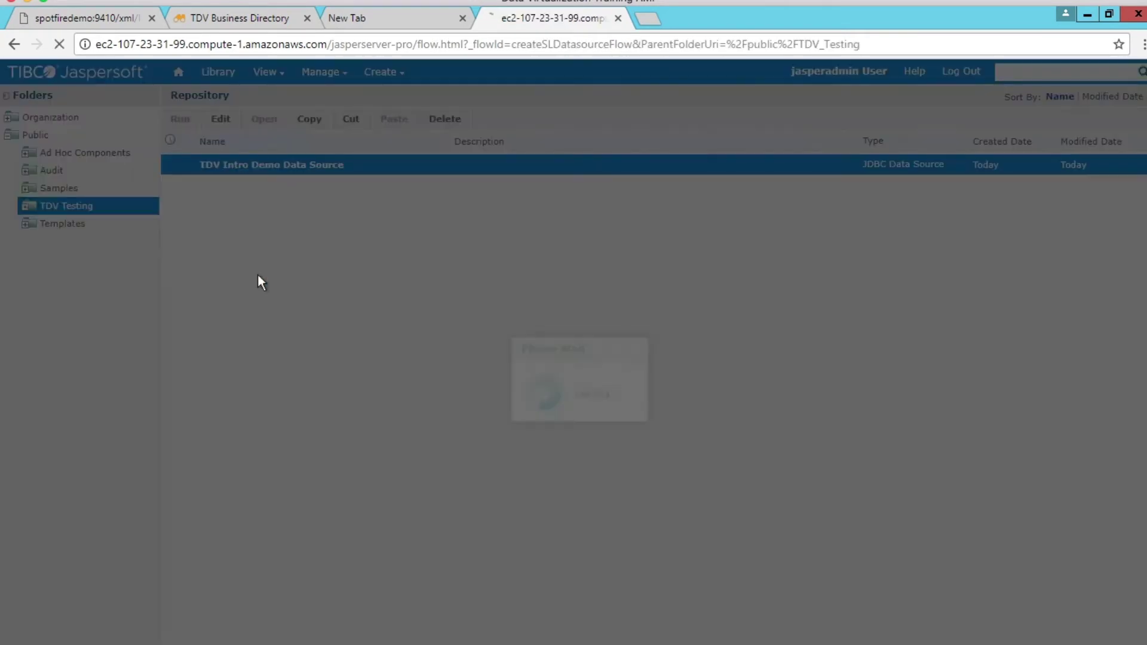
Name the new domain 'TDV Intro Demo Domain'.
left_click_drag(200, 235, 105, 238)
type("T")
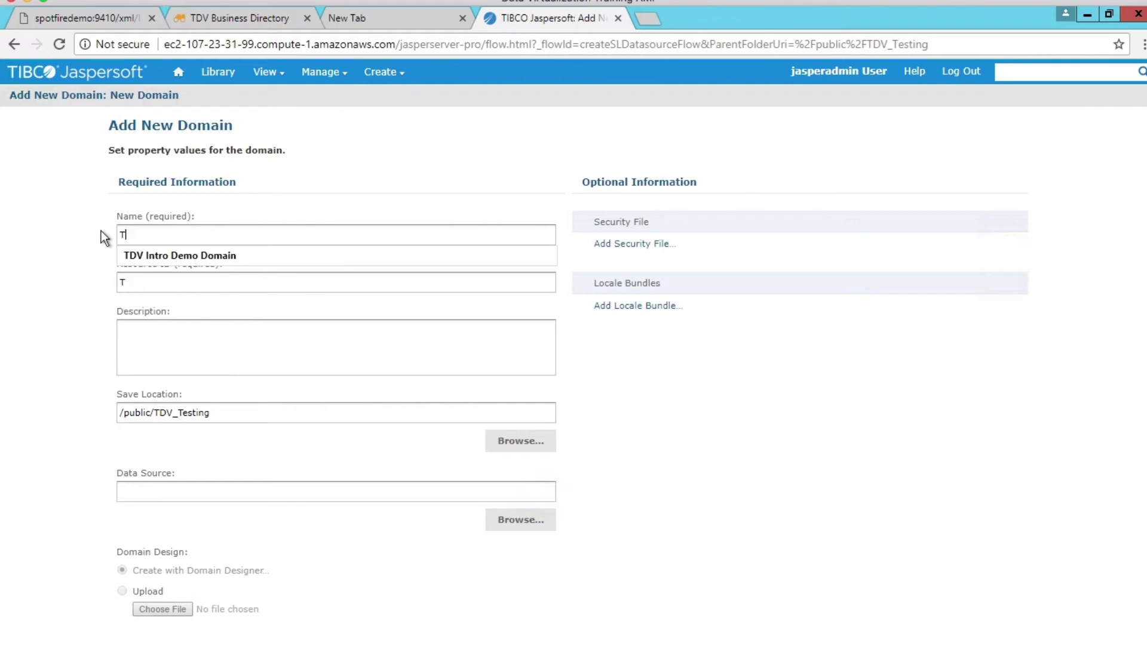
type("DV Intro Demo Domain")
left_click(173, 260)
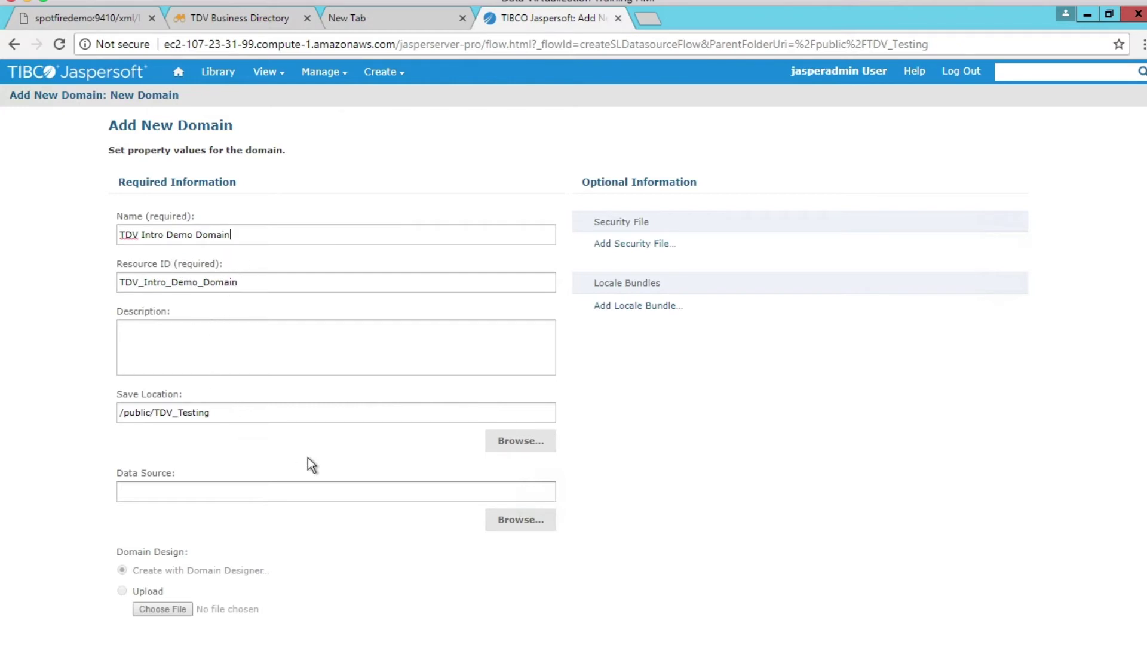
Set the domain's data source to TDV Intro Demo Data Source from Public > TDV Testing, and launch the Domain Designer.
left_click(517, 523)
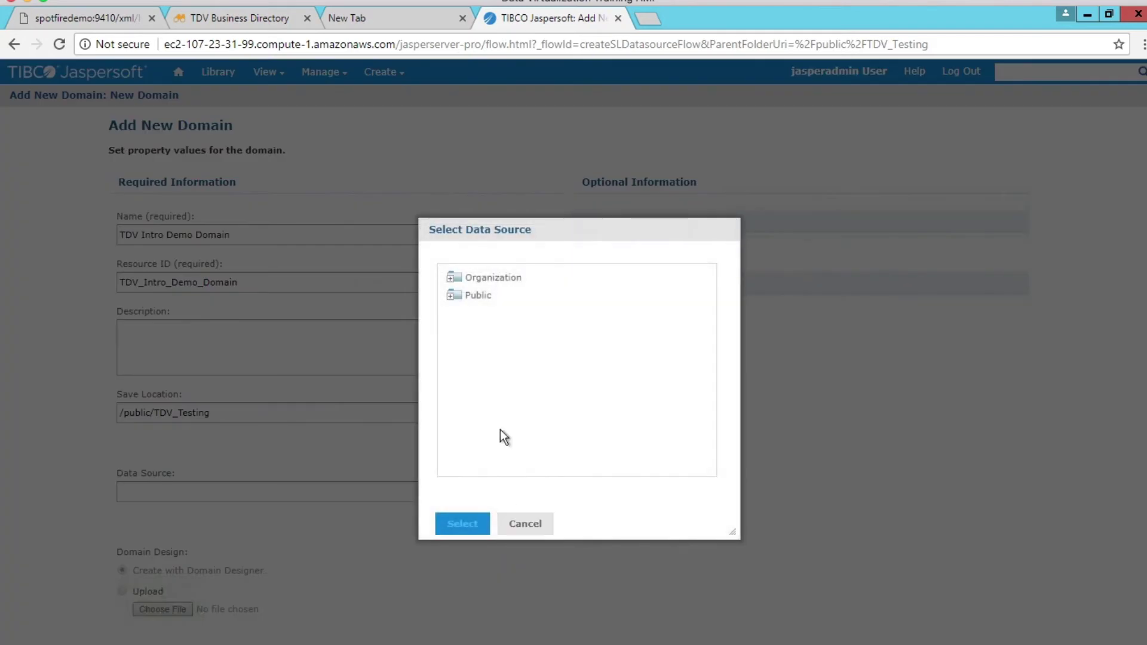
left_click(451, 296)
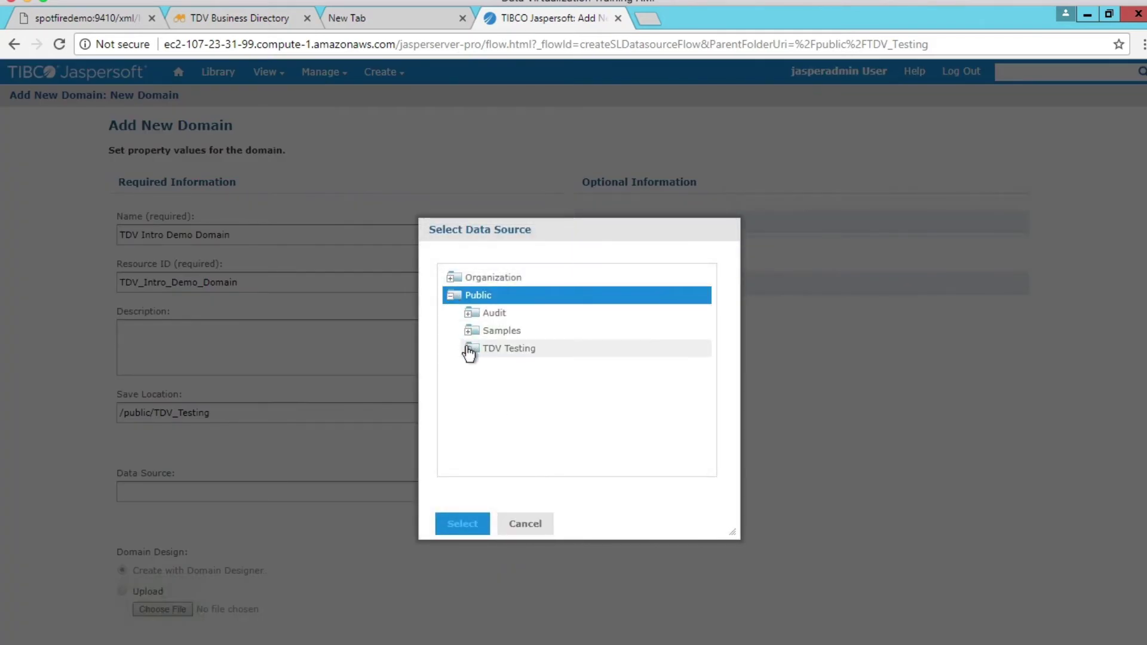
left_click(470, 348)
left_click(510, 367)
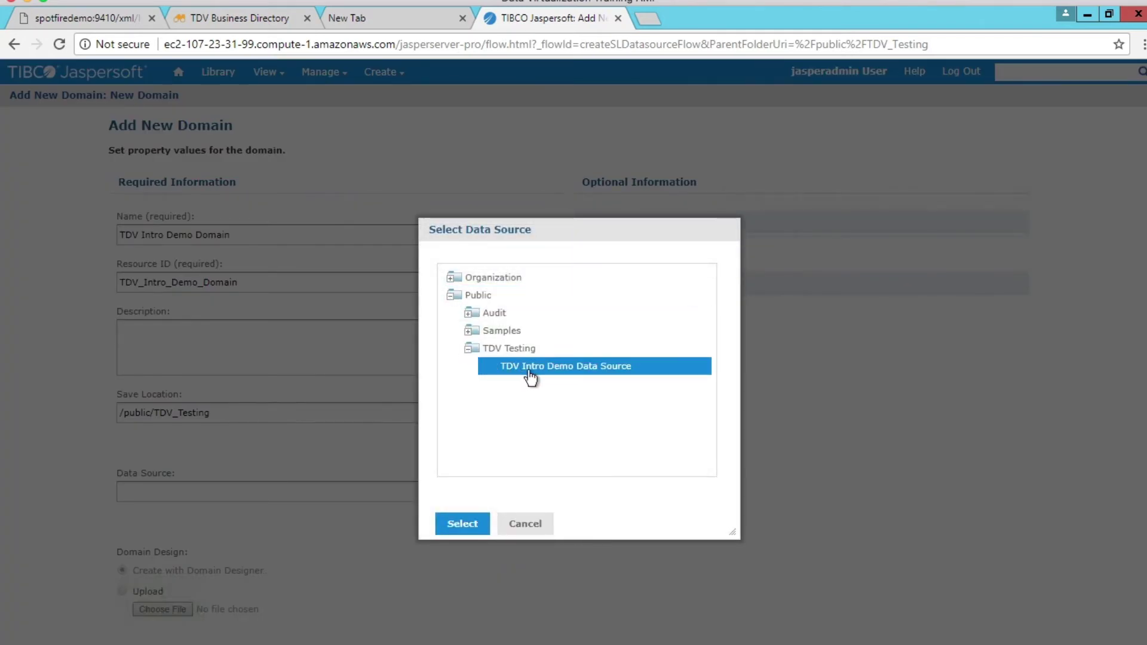
left_click(476, 515)
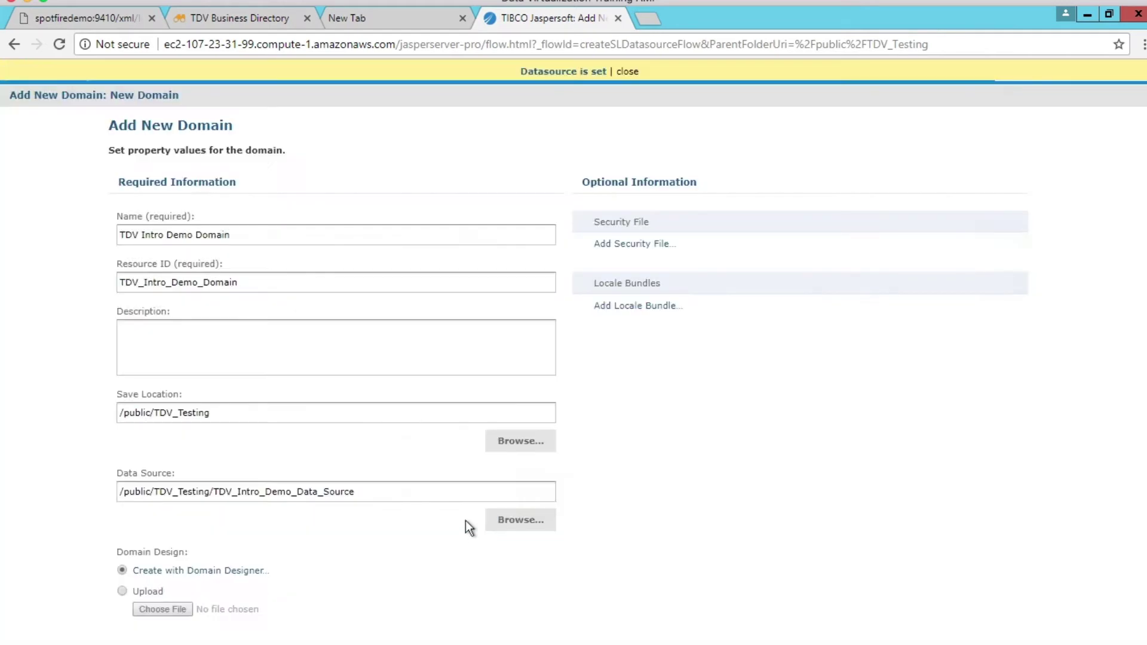
left_click(242, 572)
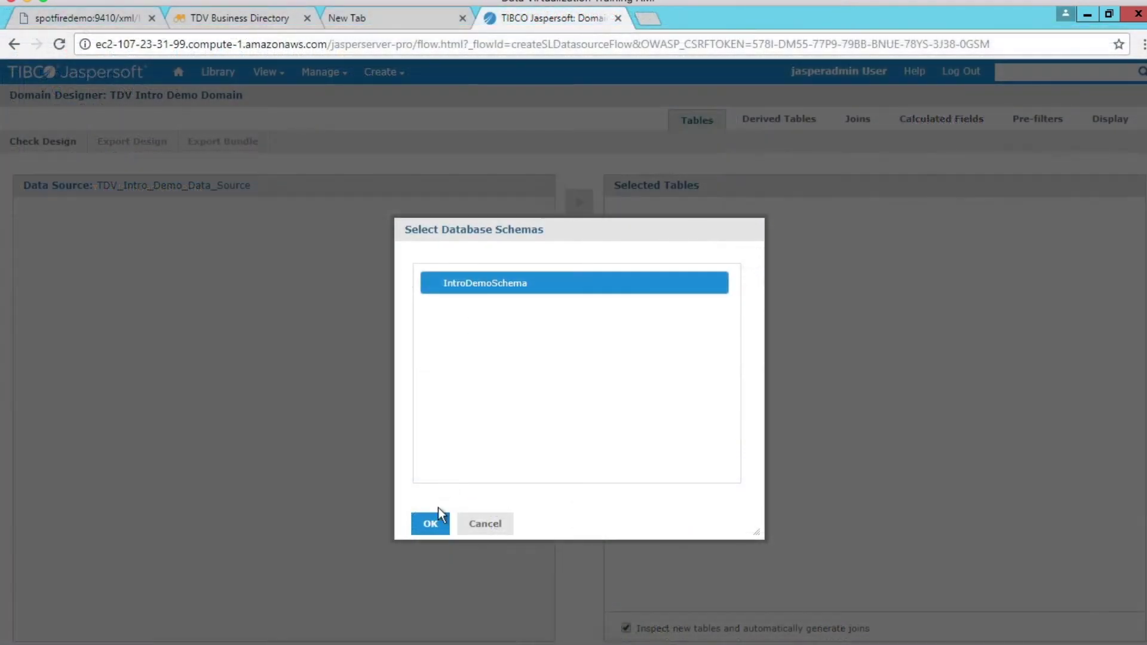
Use IntroDemoSchema and move IntroDemoSchema_CustomerActivityCustomized into Selected Tables.
left_click(428, 522)
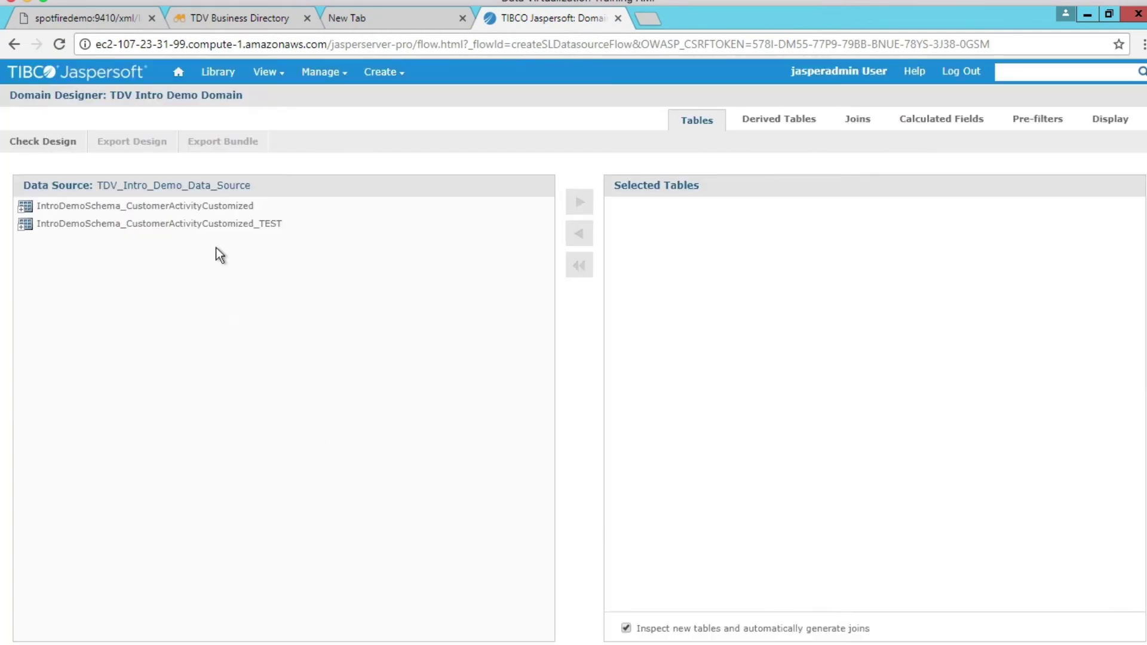
left_click(220, 209)
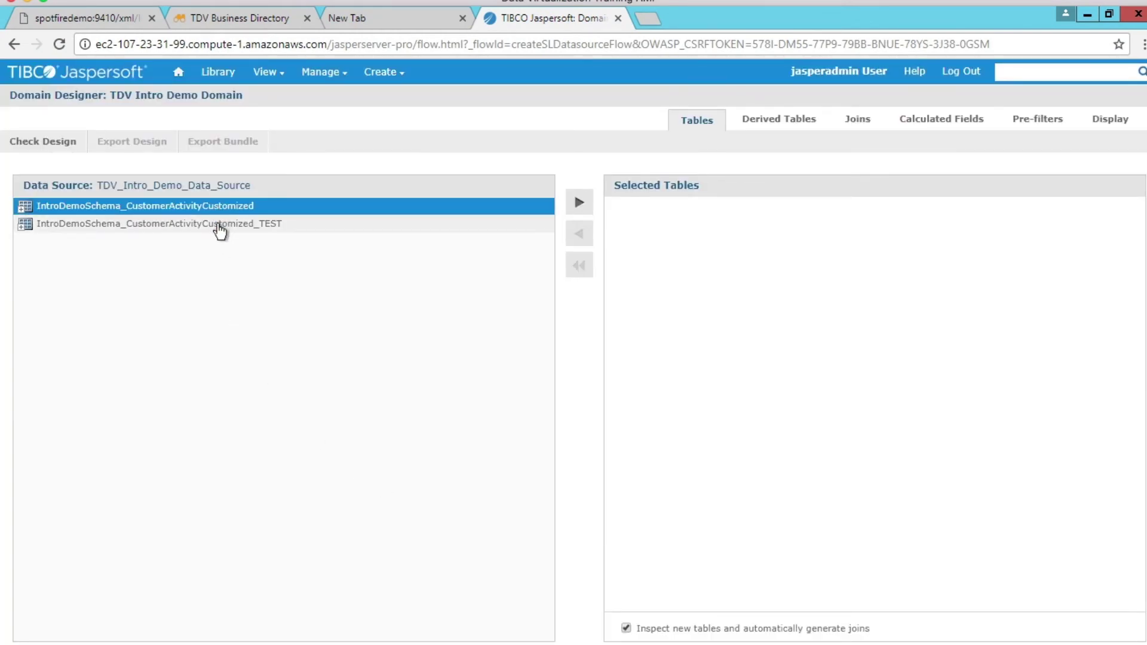
left_click(219, 224)
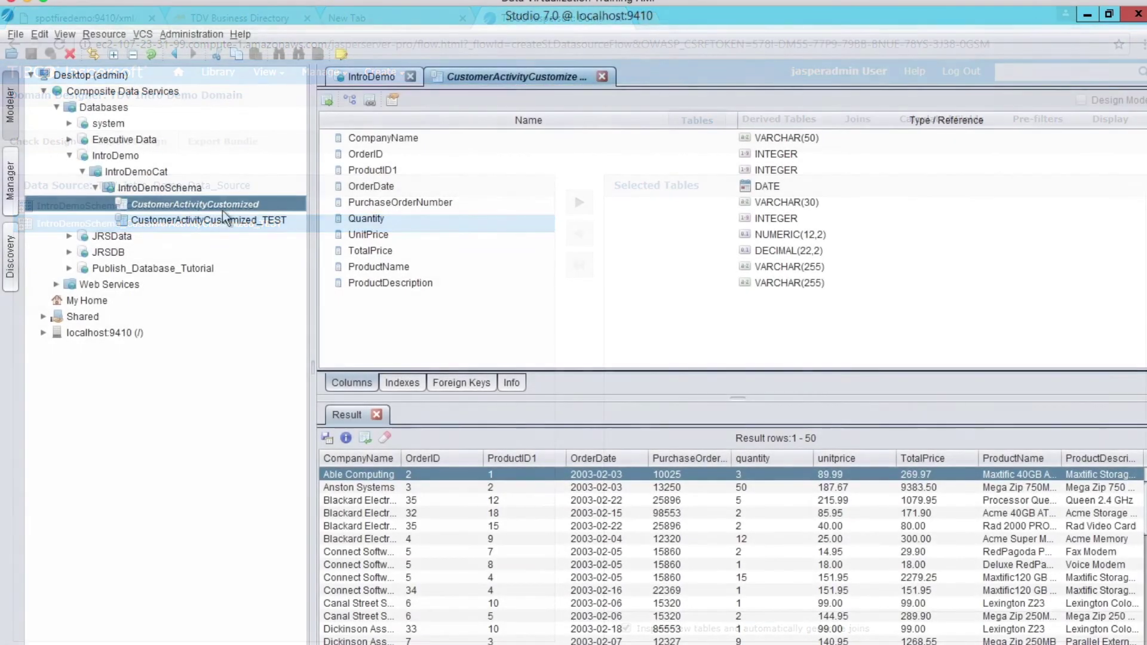
left_click(224, 220)
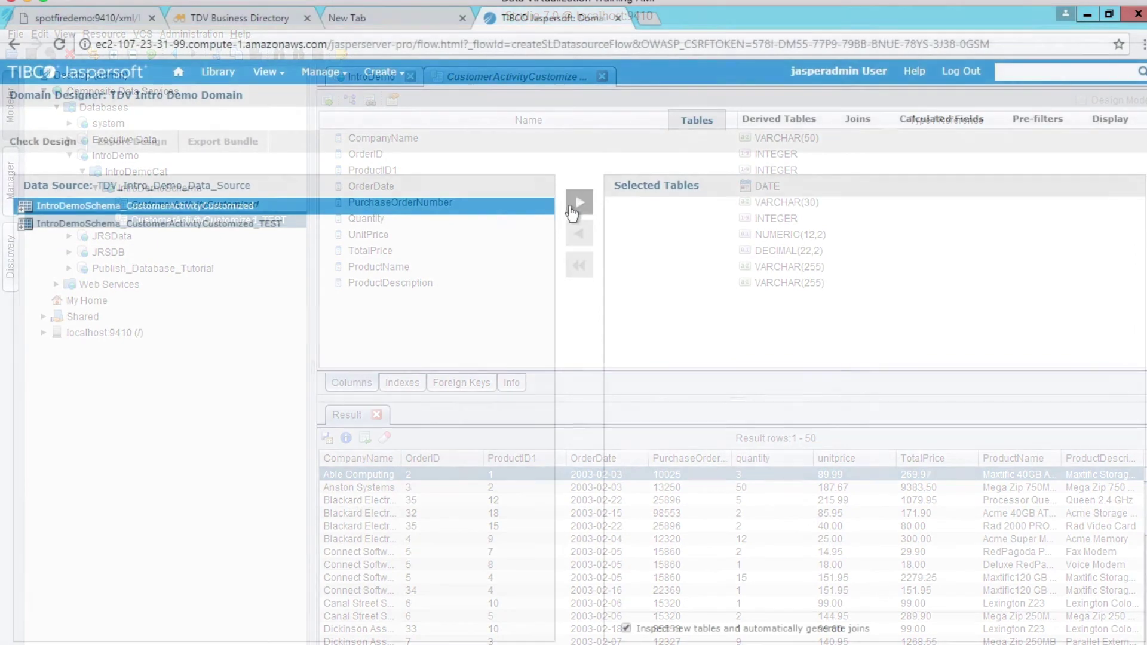
left_click(574, 209)
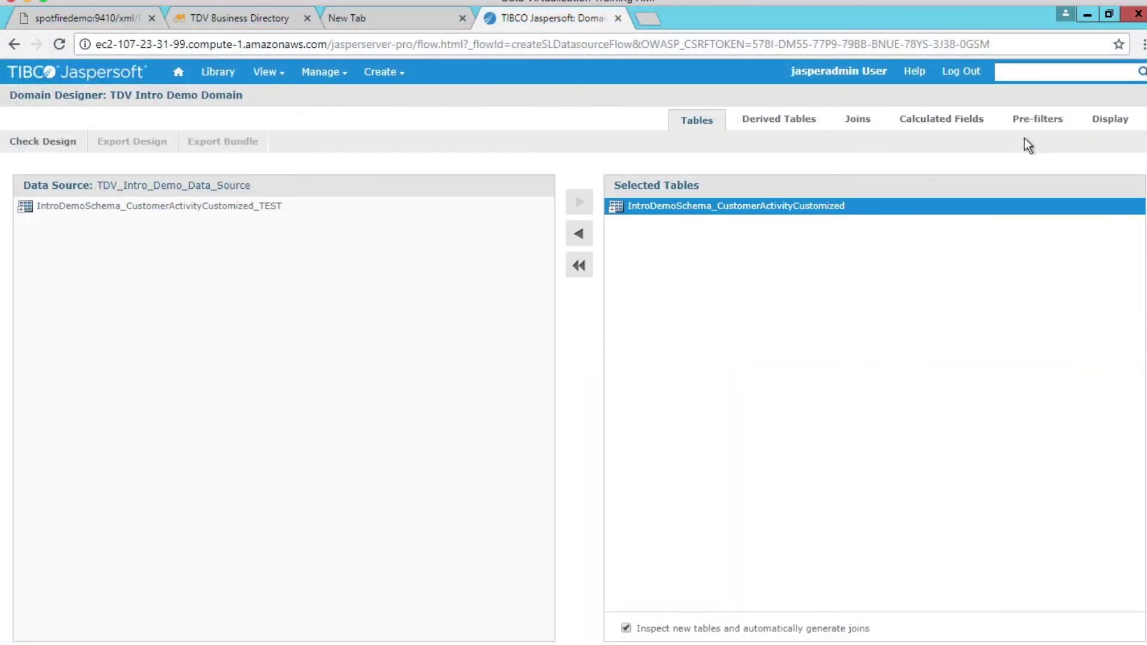
Add all ten CustomerActivityCustomized columns, CompanyName through UnitPrice, as domain display items.
left_click(1102, 123)
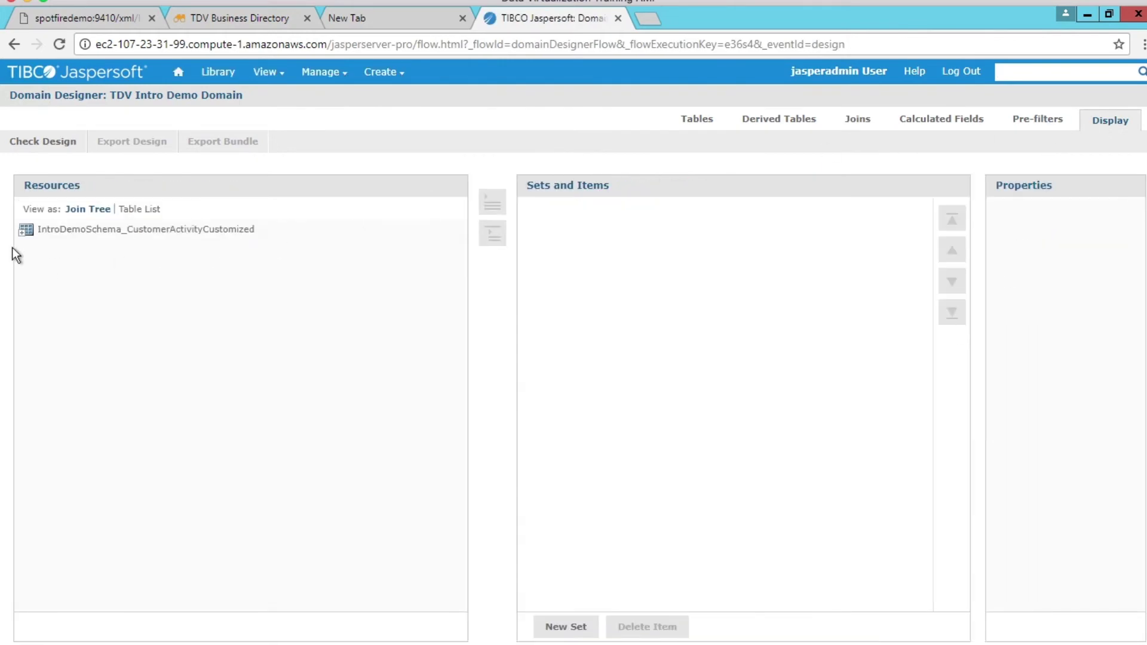
left_click(23, 234)
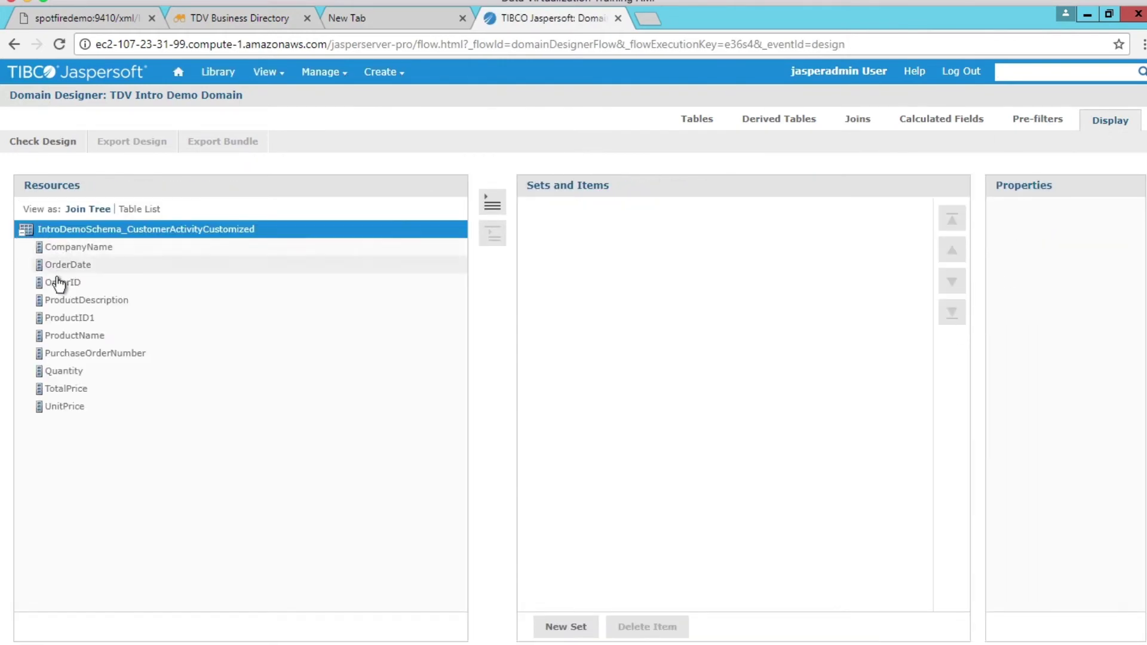
left_click(73, 247)
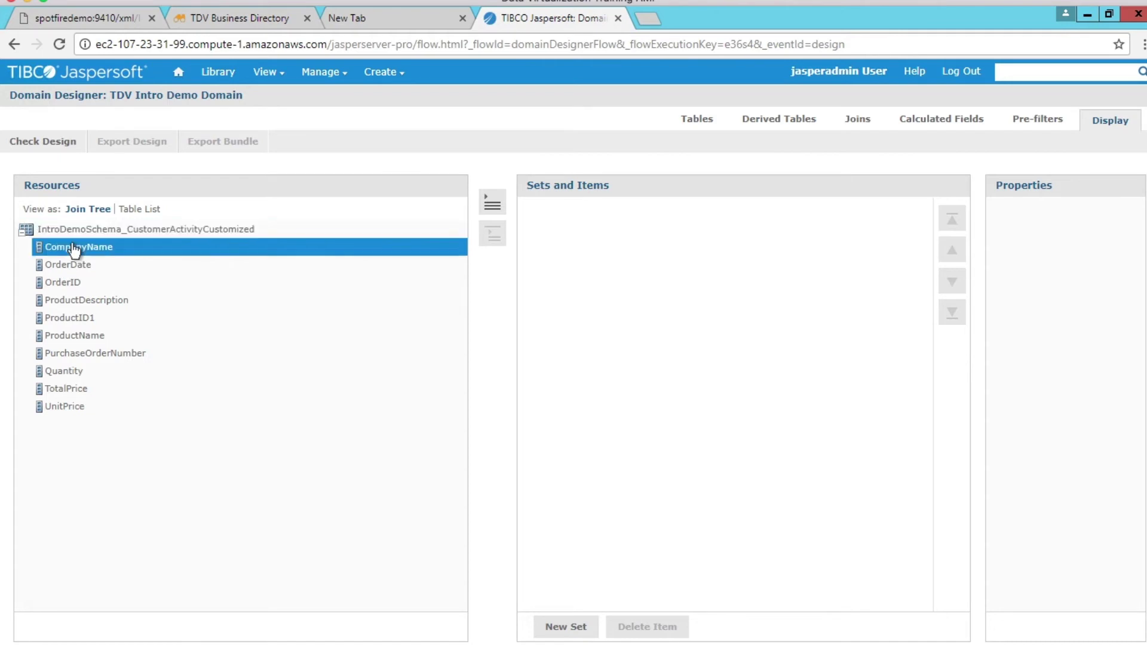
left_click(71, 407, "shift")
left_click(490, 207)
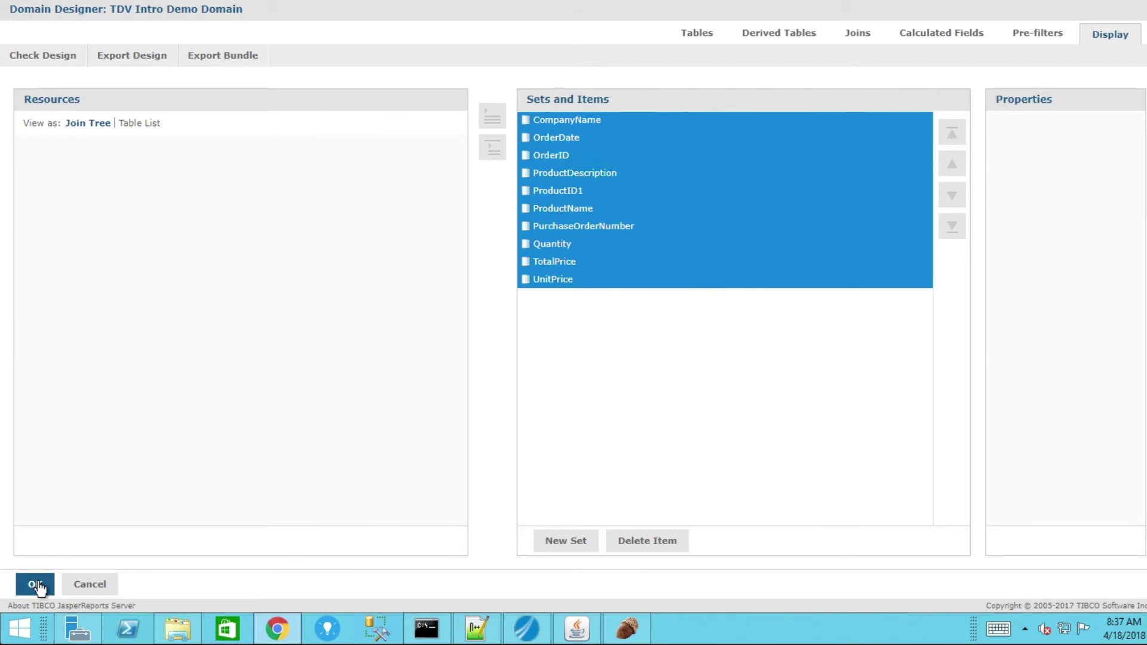
left_click(38, 586)
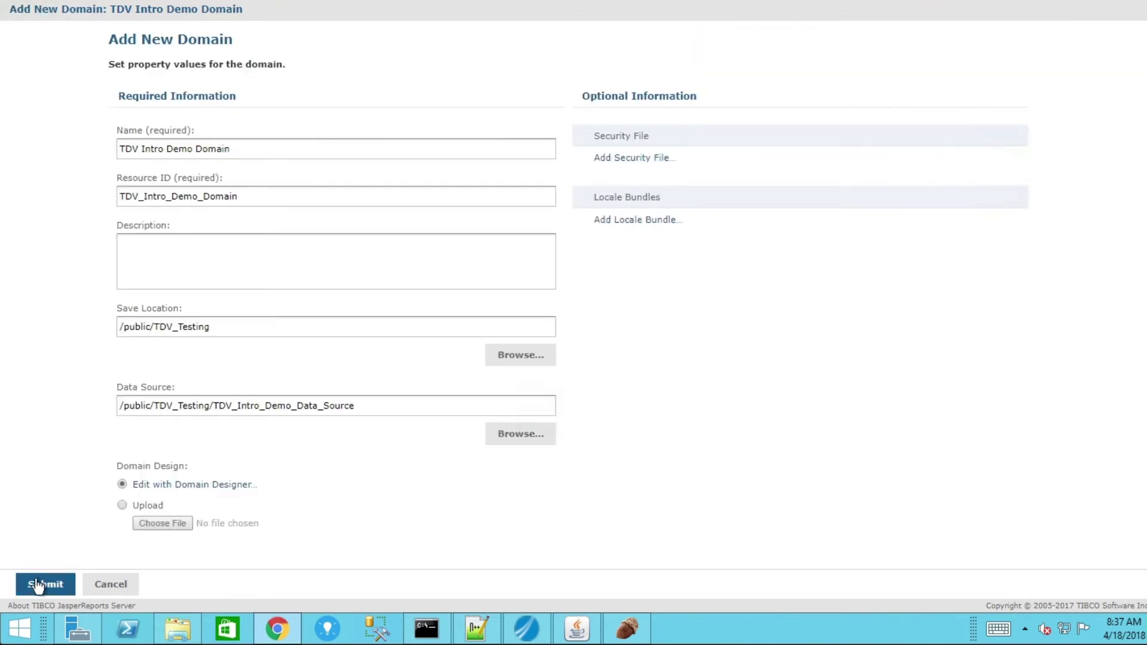
Save the TDV Intro Demo Domain and start a new Ad Hoc View.
left_click(38, 586)
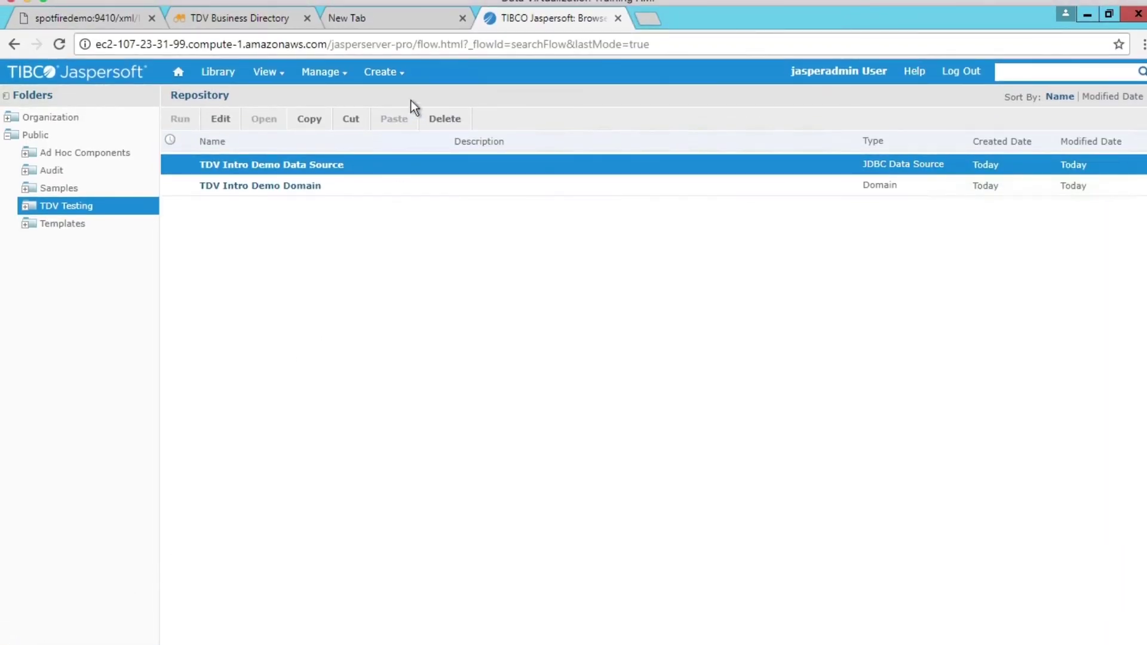
mouse_move(393, 78)
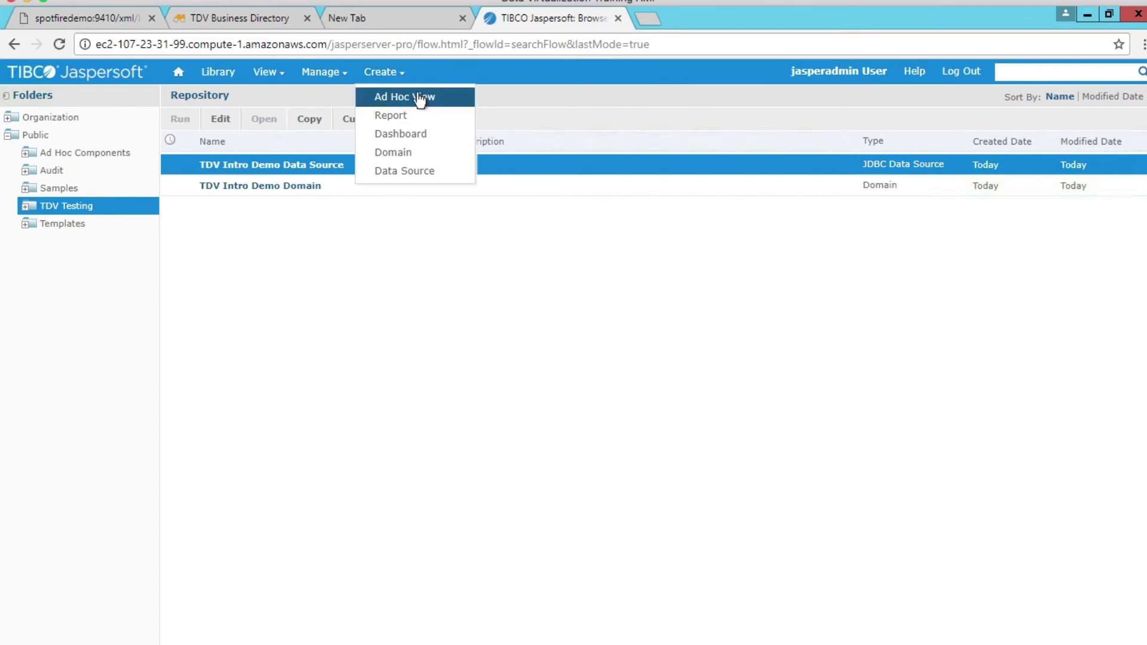
left_click(443, 96)
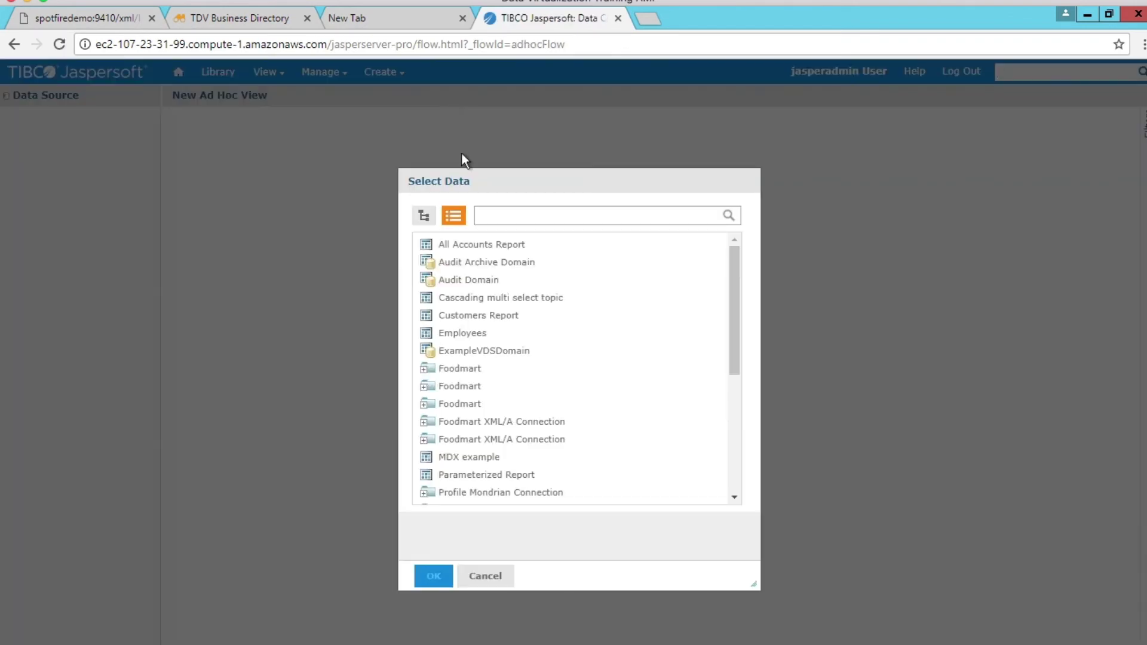
Select TDV Intro Demo Domain as the view's data and proceed to choosing fields.
scroll(506, 435, "down", 4)
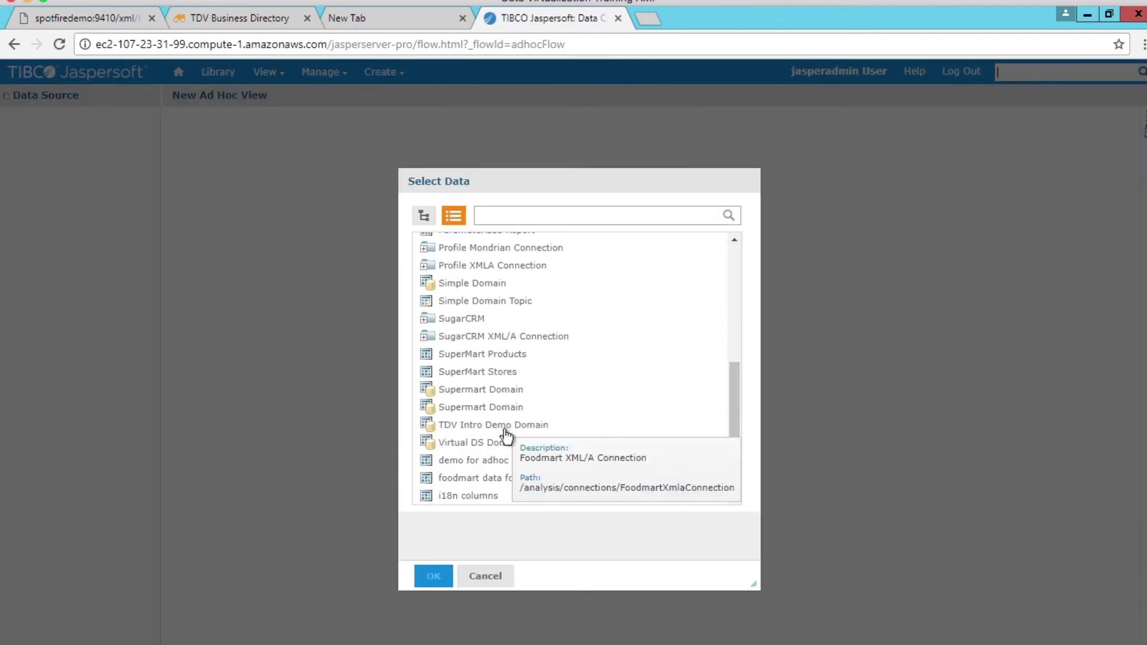
left_click(505, 427)
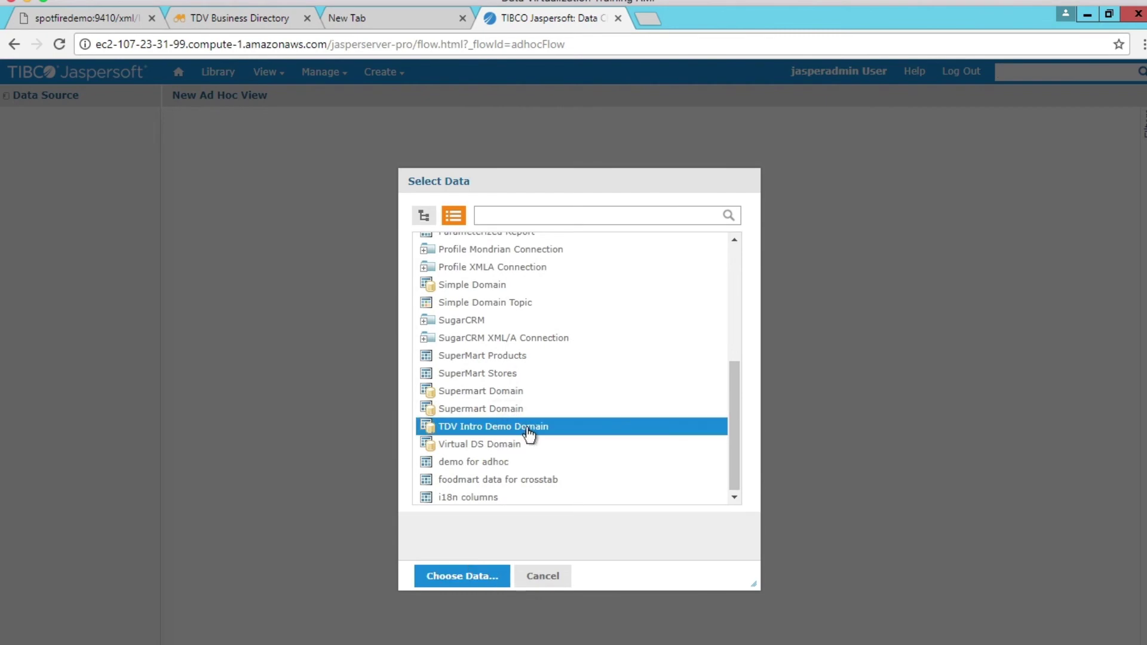
left_click(458, 579)
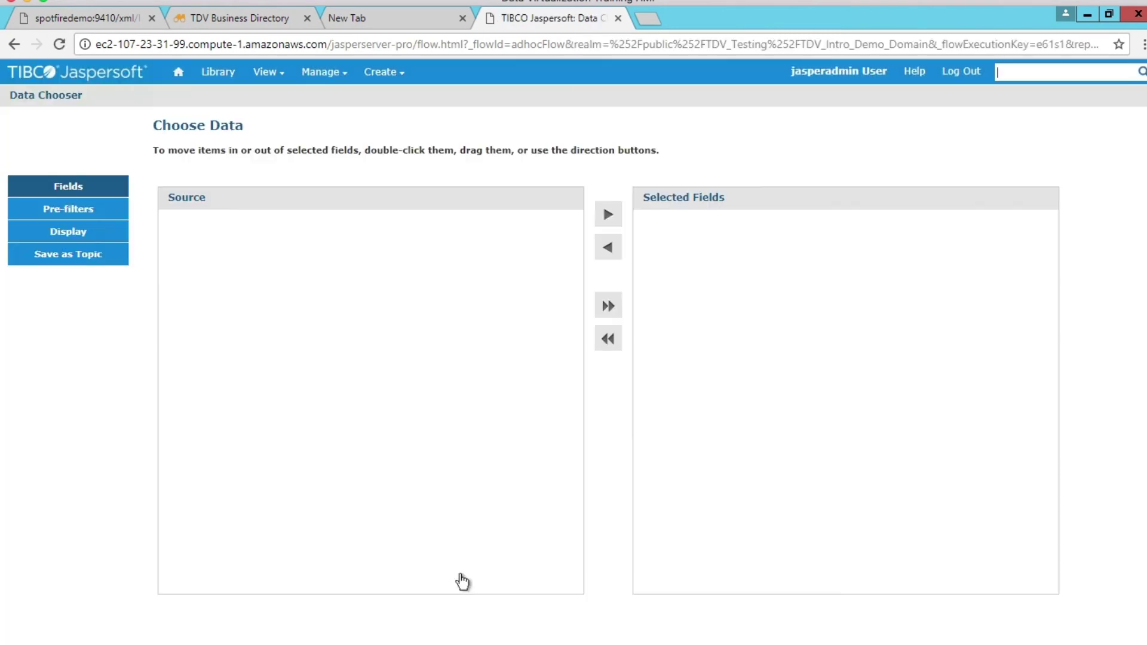
Add all domain fields, switch the view to a chart, and put ProductName on Columns.
left_click(607, 308)
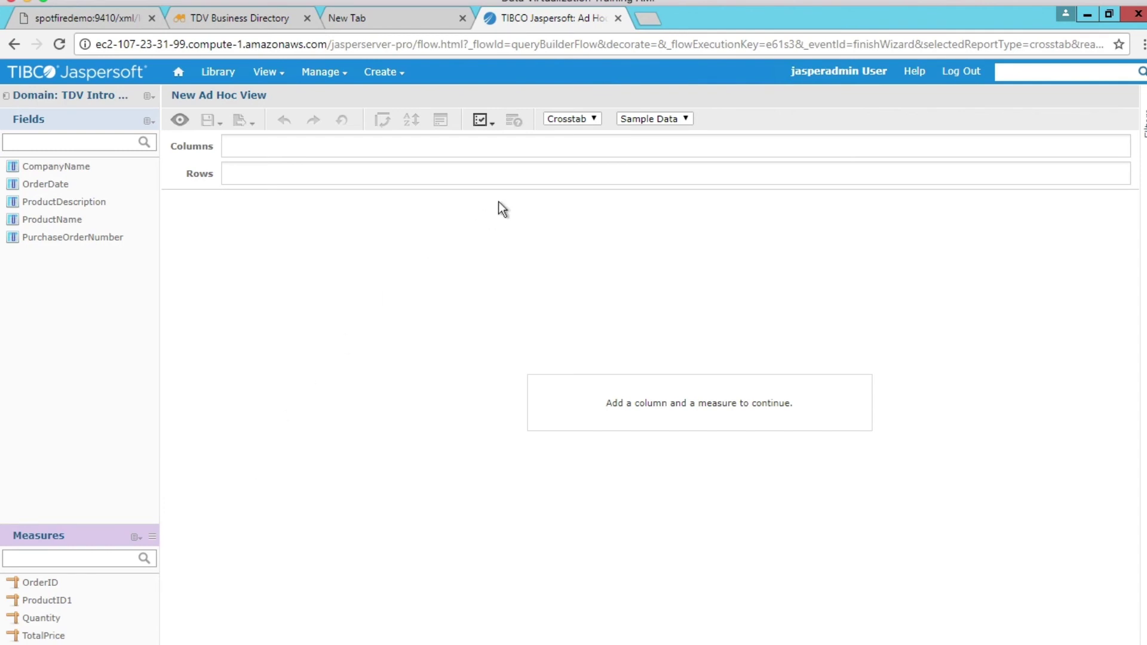
left_click(568, 119)
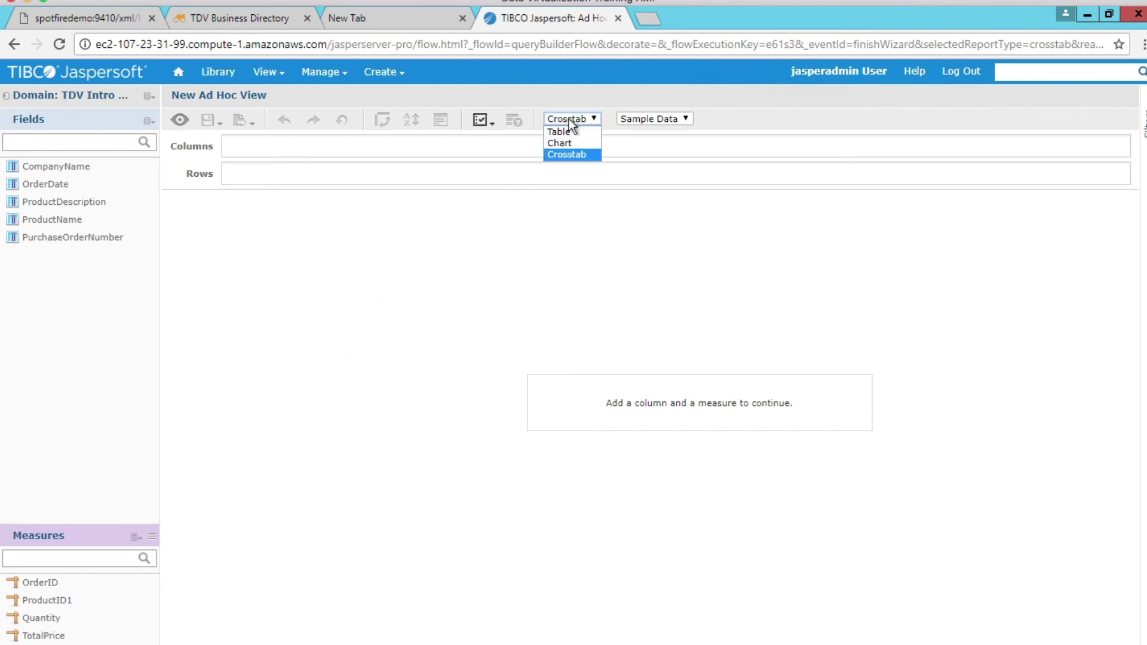
left_click(564, 142)
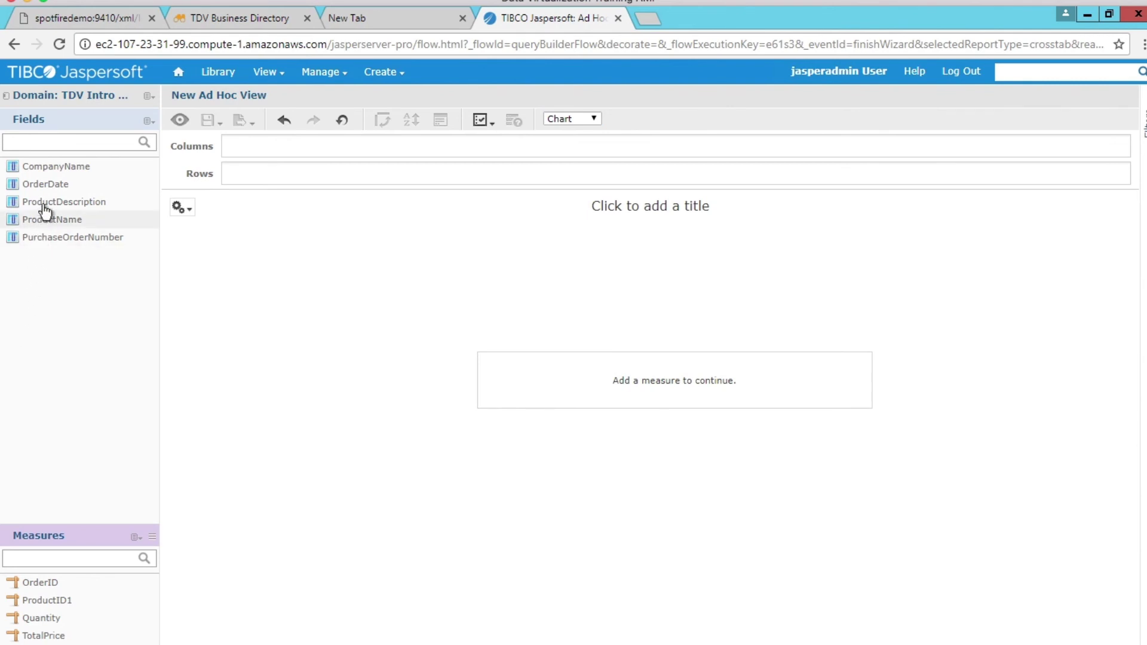
left_click_drag(43, 220, 254, 150)
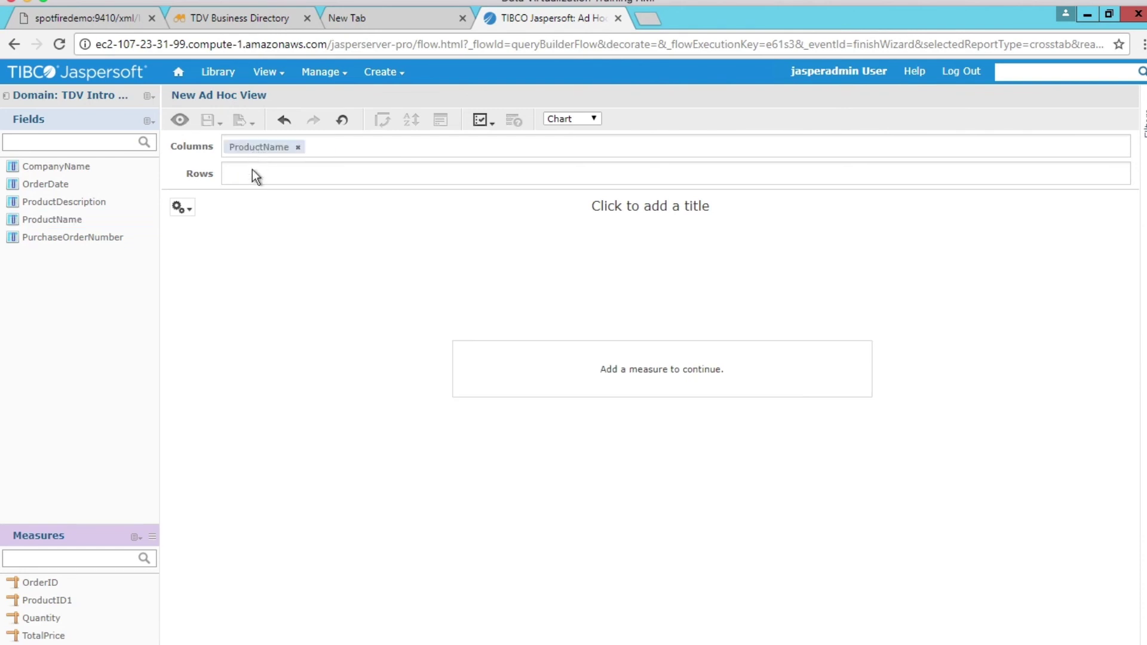
Change the chart type to Pie.
left_click(181, 207)
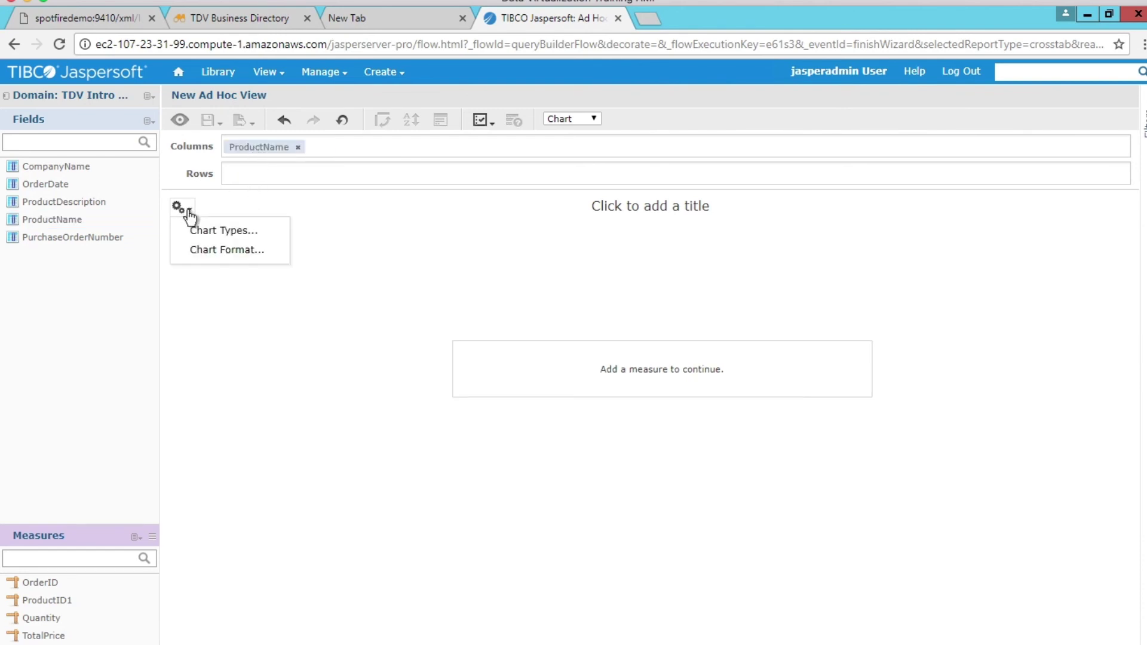
left_click(196, 233)
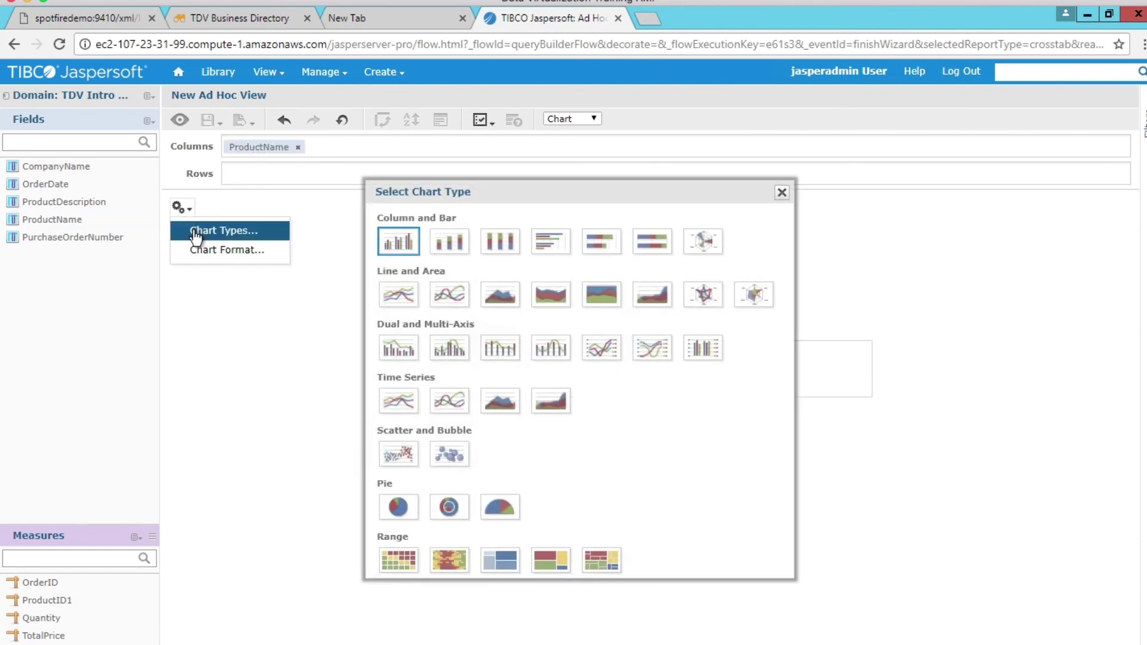
left_click(398, 509)
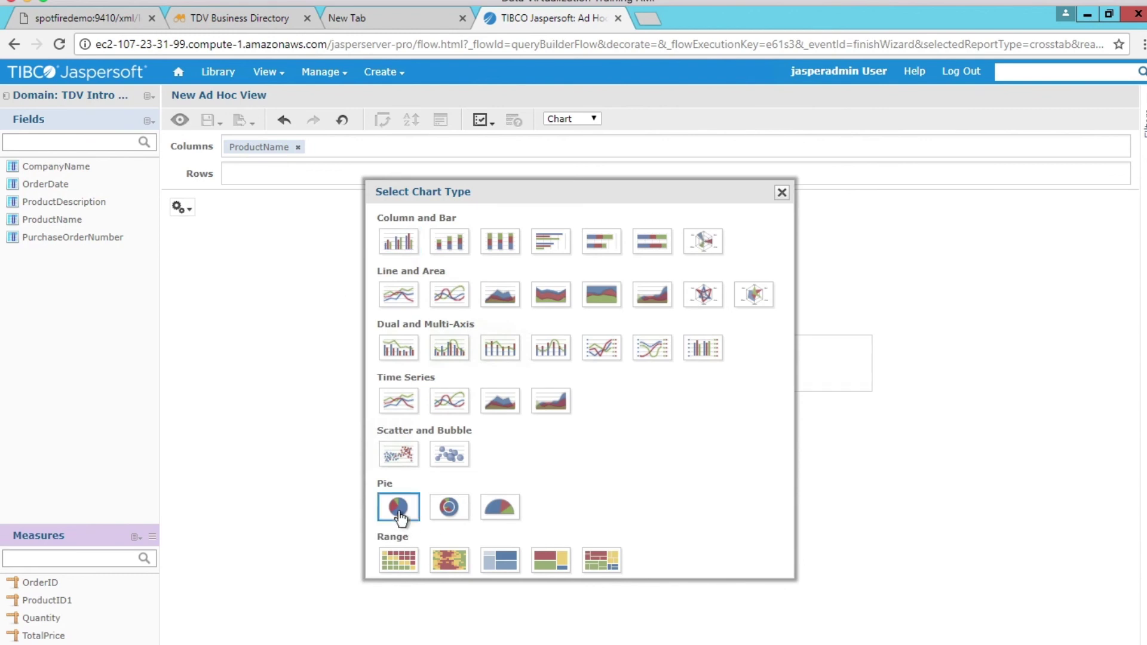
left_click(781, 193)
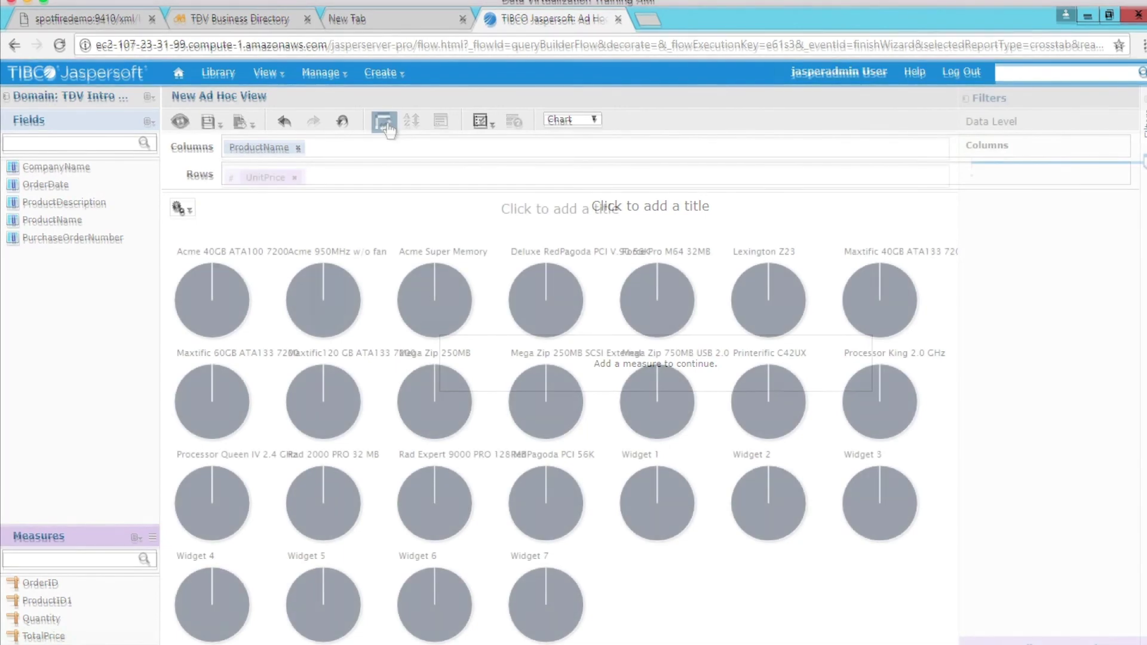
Plot UnitPrice in the pie, then as a table add ProductDescription and TotalPrice columns.
left_click(387, 126)
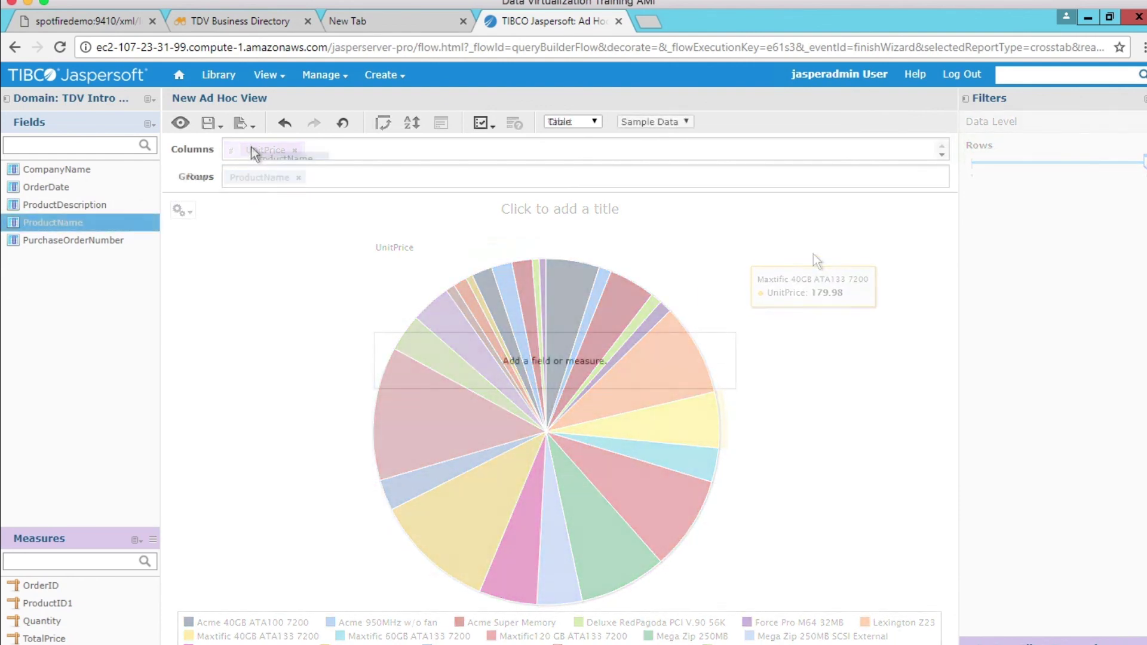
left_click_drag(84, 206, 343, 147)
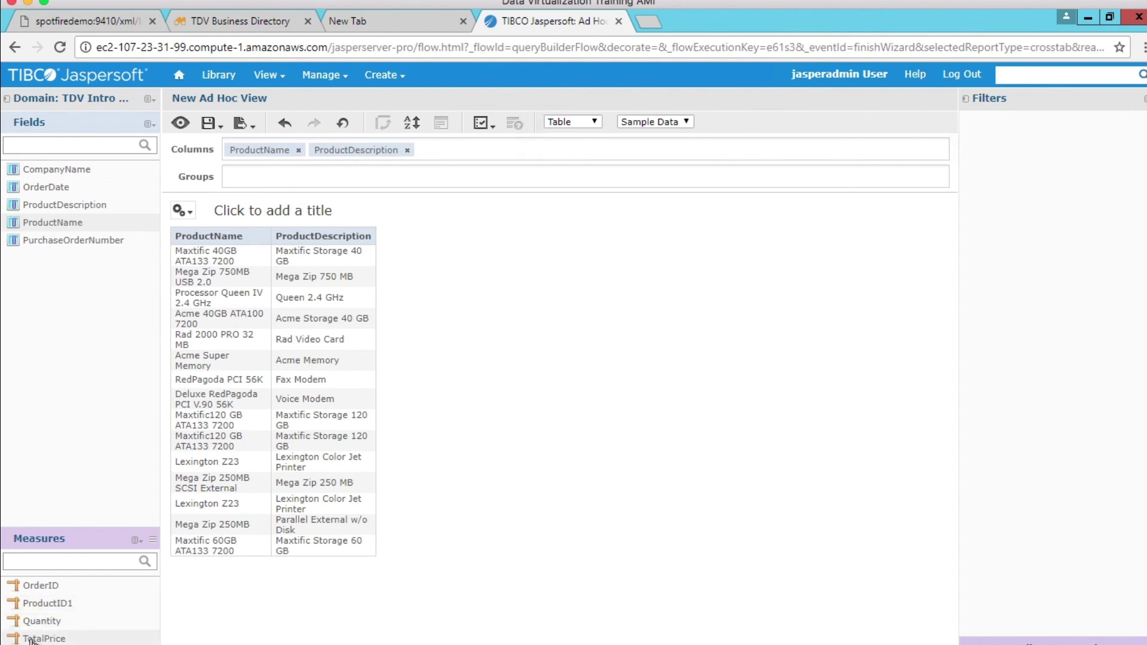
left_click_drag(29, 639, 439, 150)
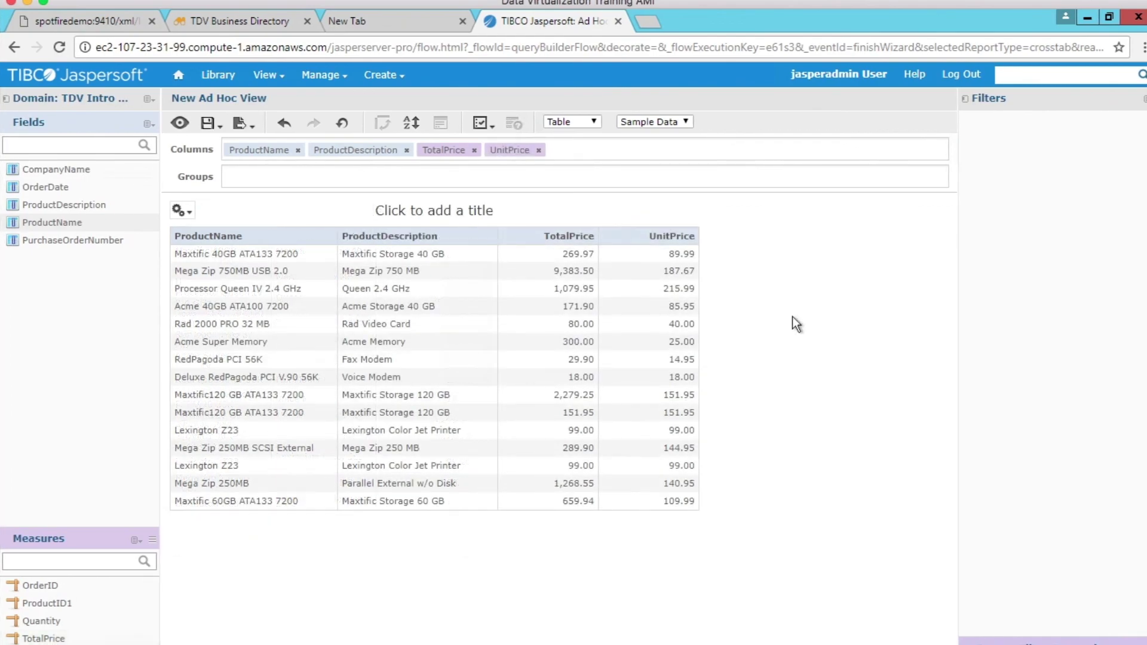